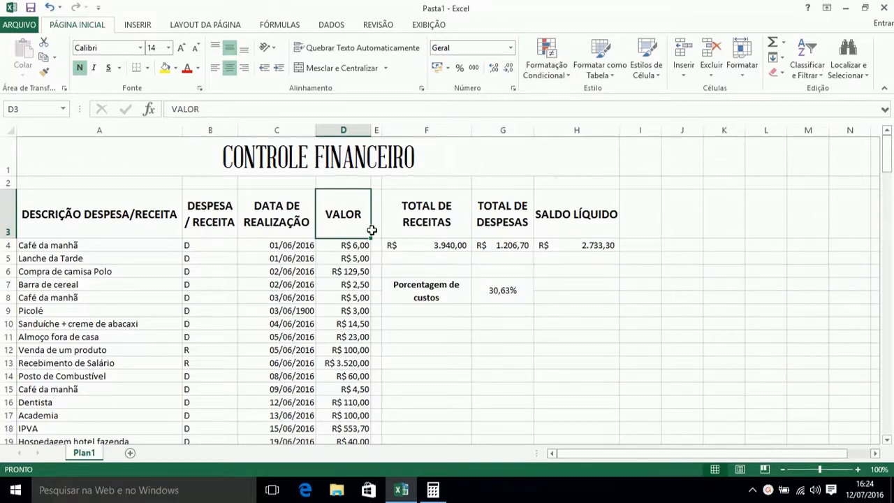
Select all the amounts in the VALOR column, cells D4:D27.
click(347, 246)
scroll(351, 359, down, 3)
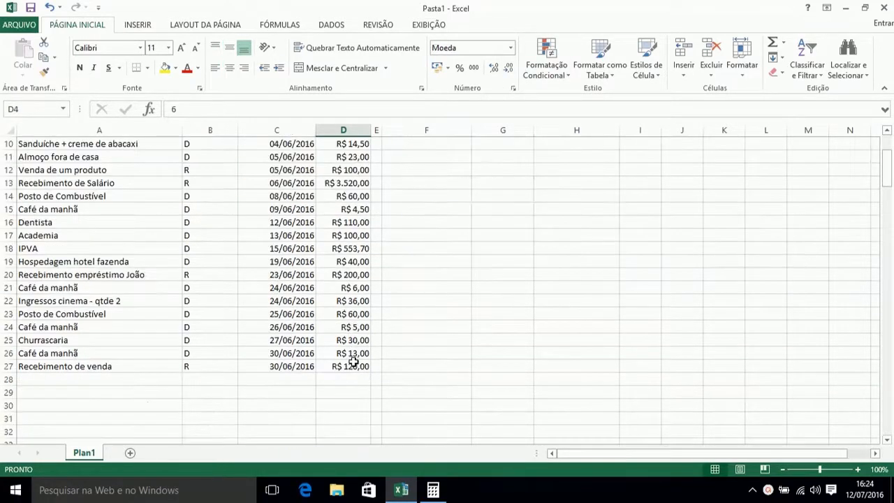
scroll(351, 348, up, 3)
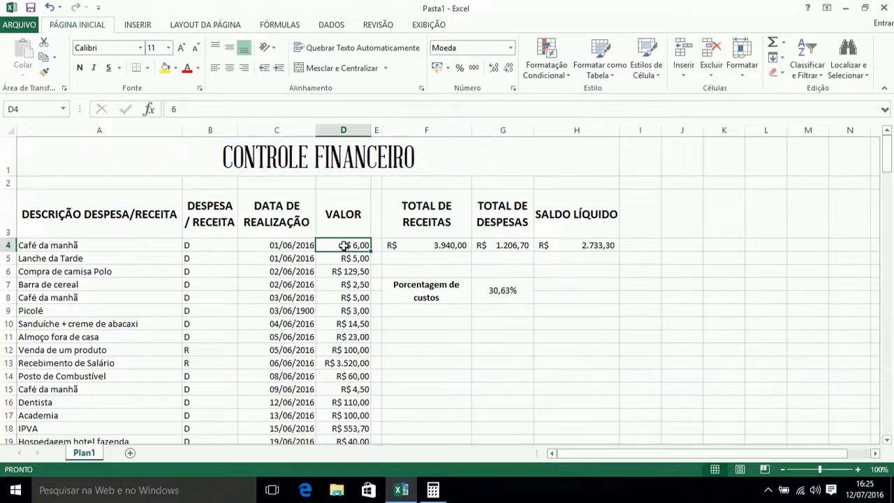
drag(344, 245, 352, 440)
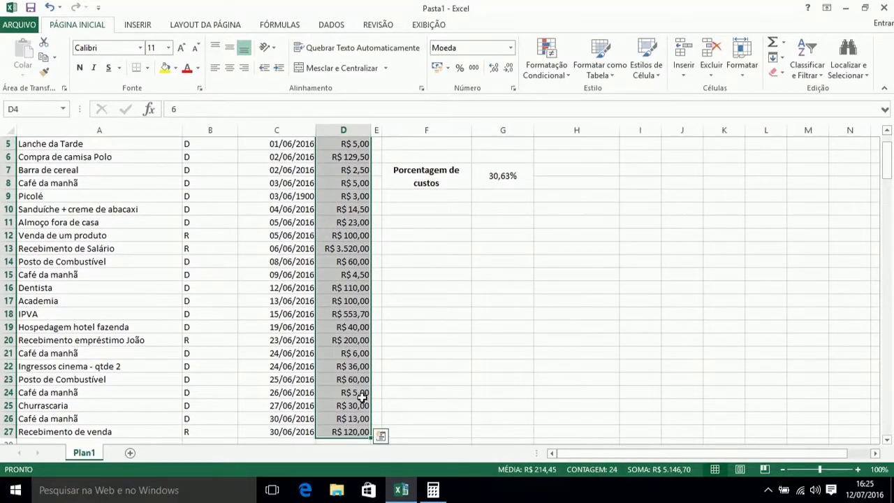
scroll(363, 396, up, 2)
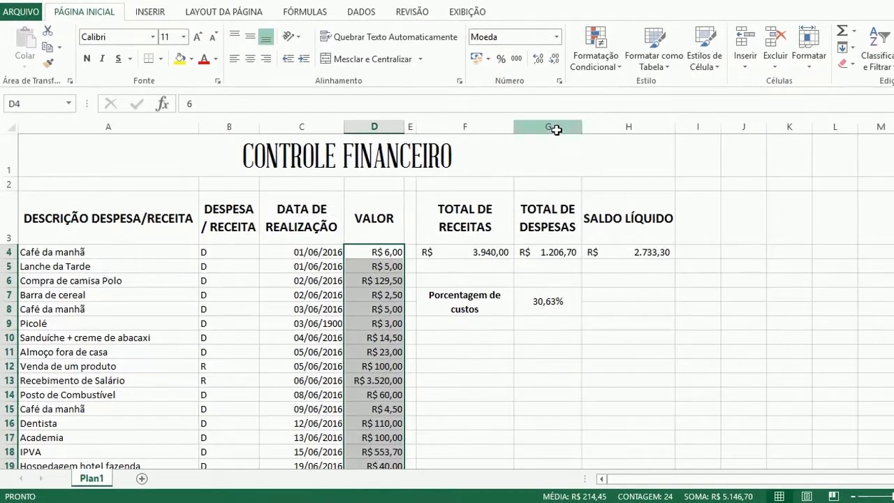
Preview a greater-than-300 highlight rule on the selected amounts with light red fill and dark red text, then cancel it.
click(595, 56)
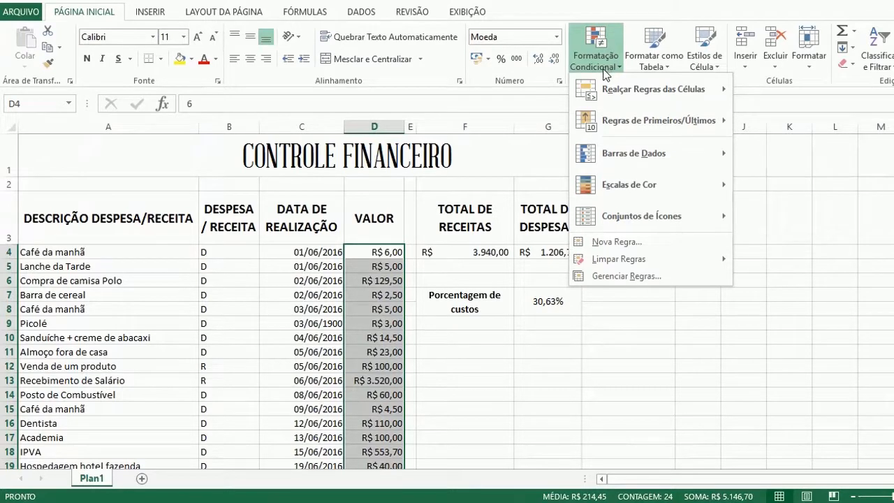
mouse_move(629, 97)
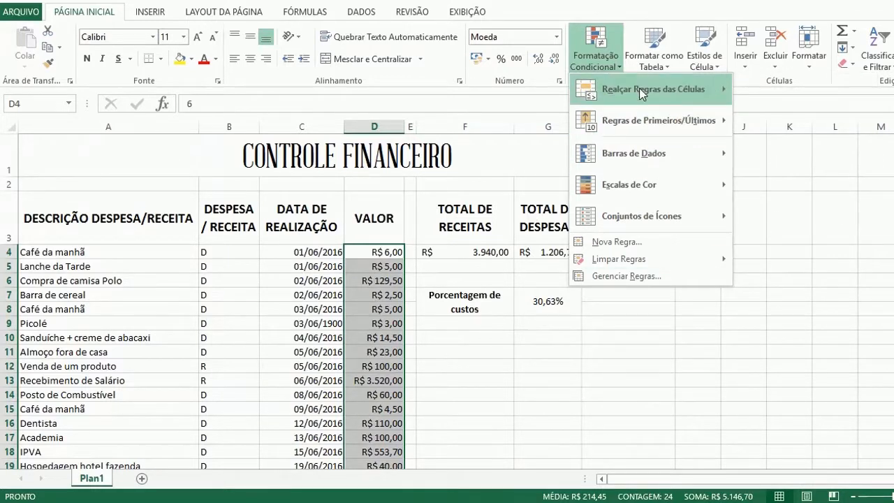
mouse_move(671, 91)
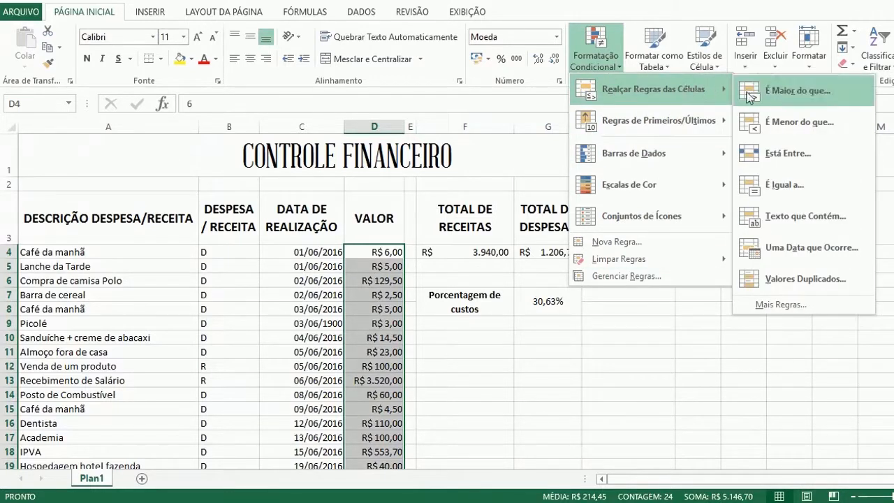
click(819, 98)
drag(657, 199, 643, 154)
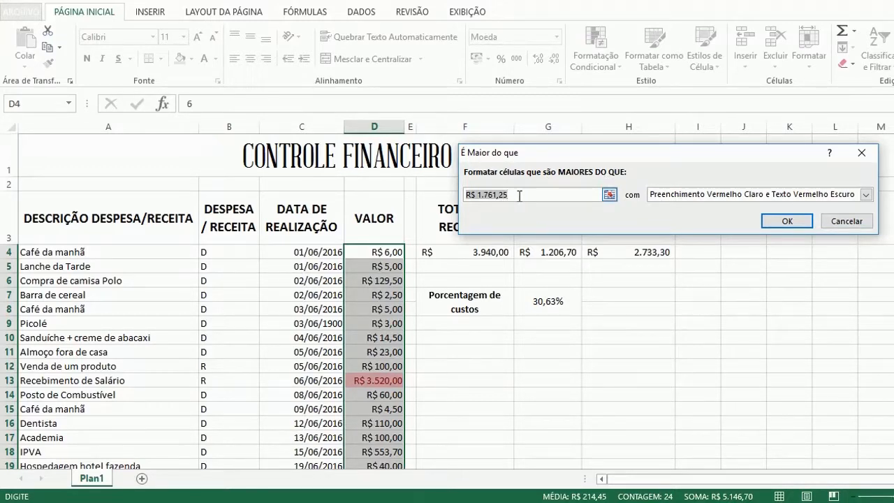
text(300)
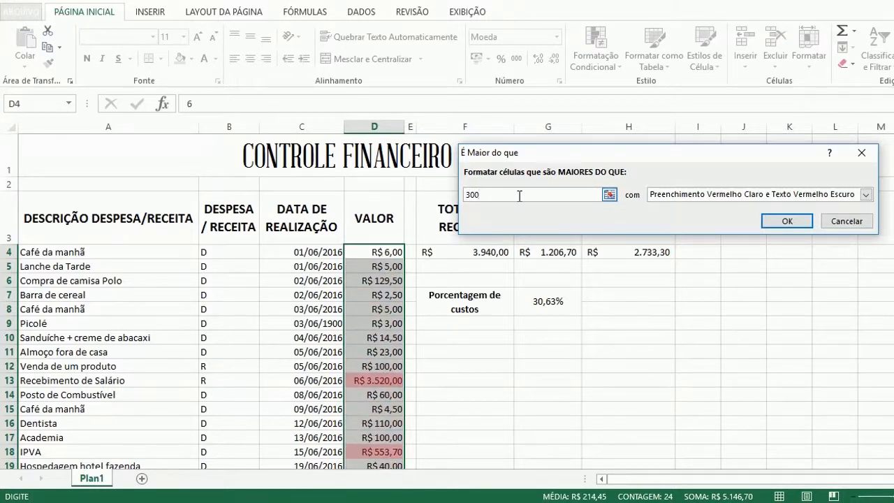
key(Tab)
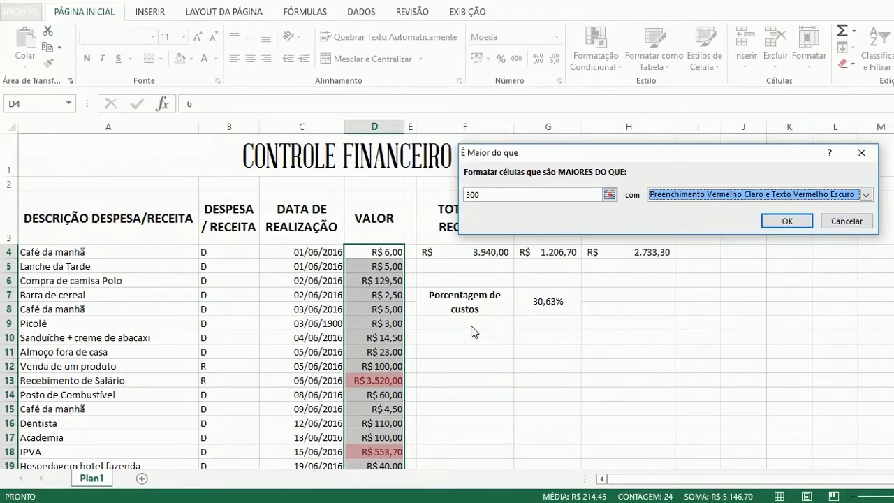
scroll(472, 332, down, 2)
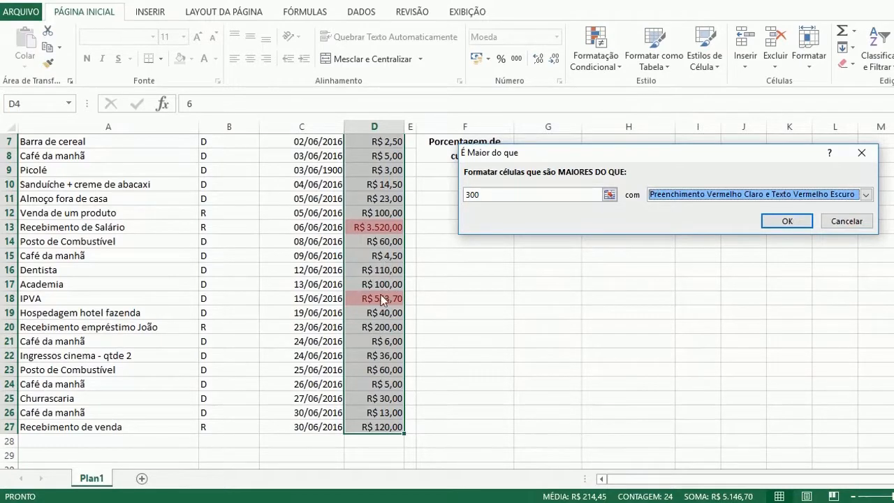
scroll(380, 299, up, 1)
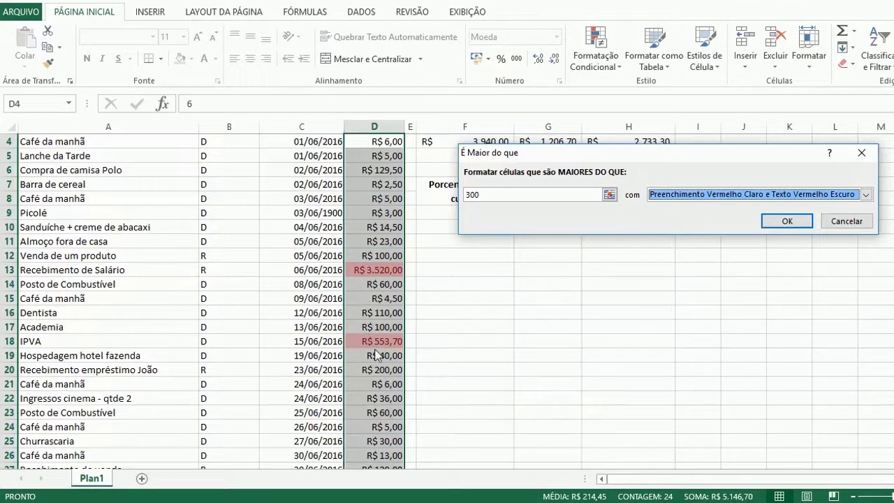
scroll(402, 356, up, 1)
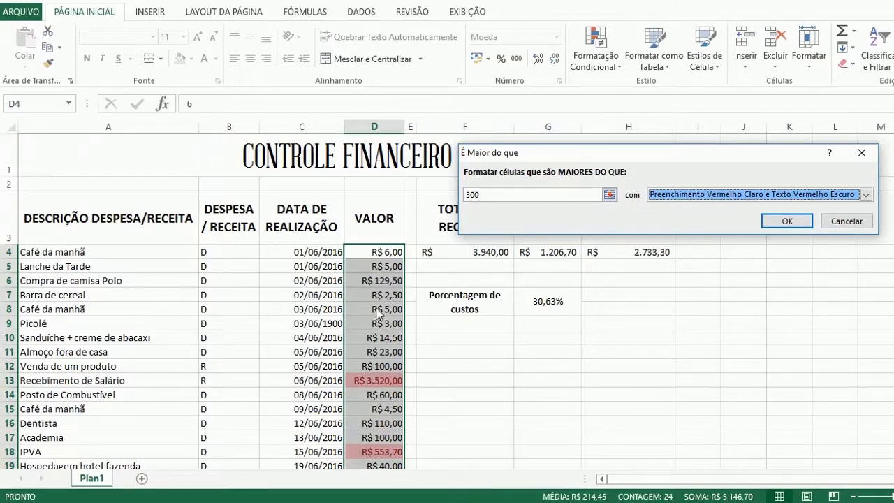
click(834, 222)
Set up a between highlight rule for the selected amounts with limits R$ 100,00 and R$ 1000,00 and check the previewed cells.
click(595, 49)
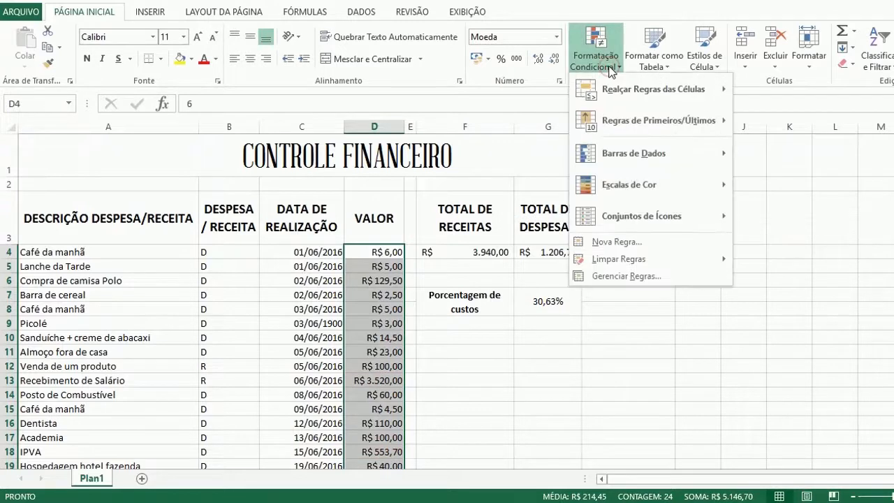
mouse_move(632, 96)
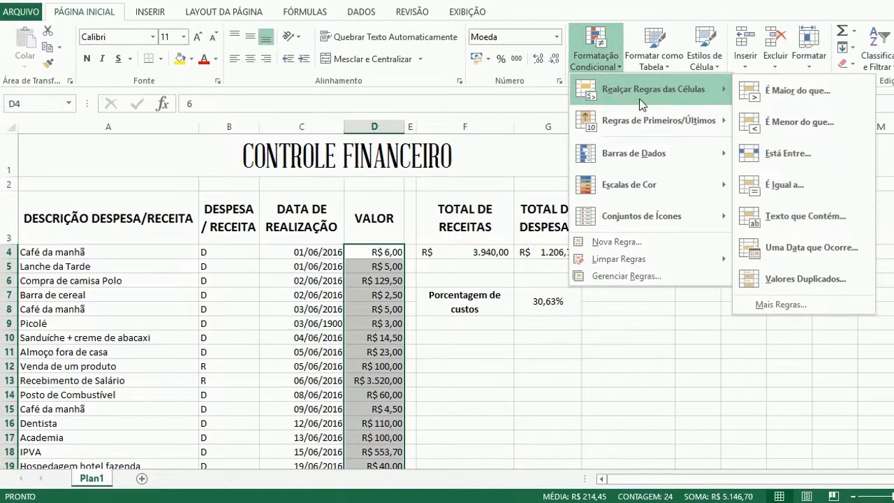
click(787, 154)
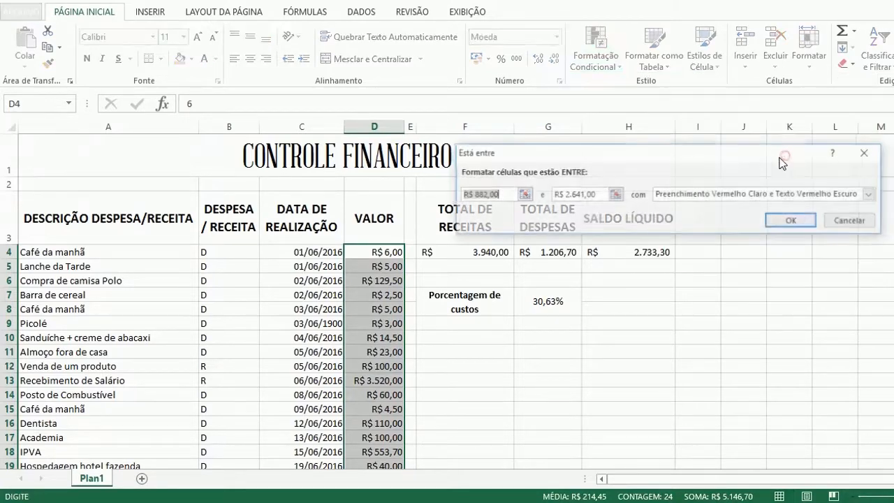
click(493, 198)
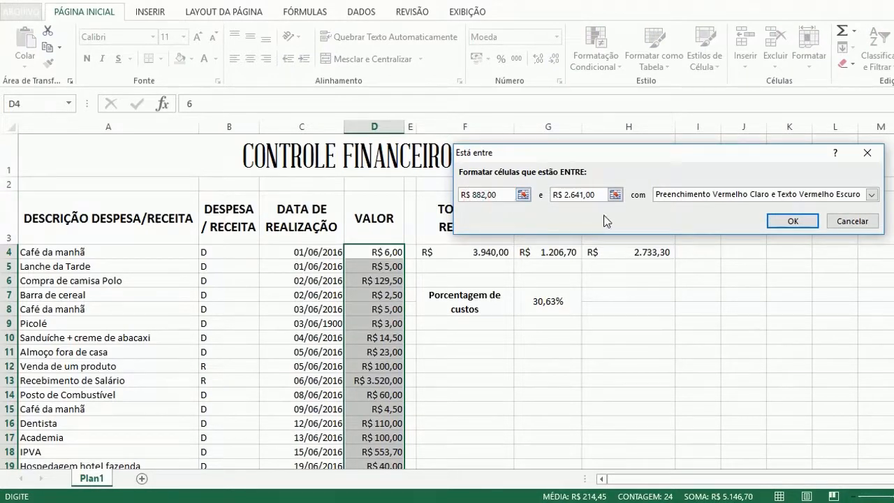
key(BackSpace)
key(BackSpace)
key(BackSpace)
key(BackSpace)
text(100)
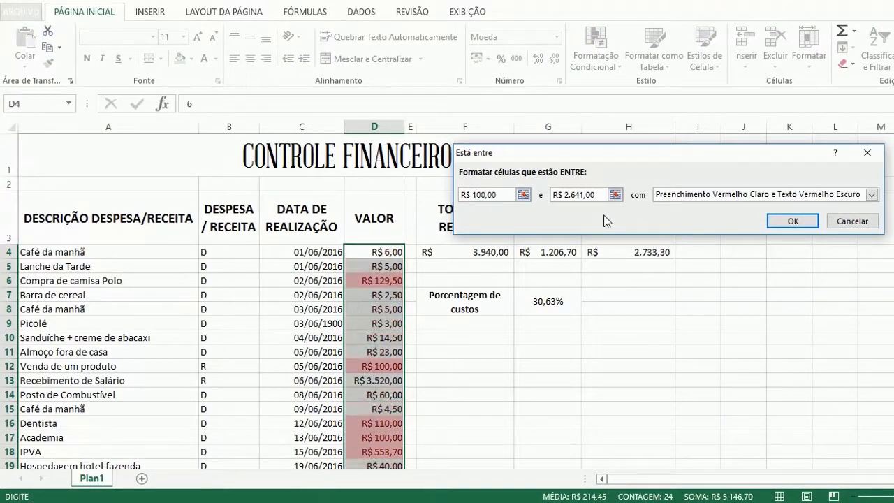
key(Delete)
key(Delete)
key(Delete)
key(Delete)
key(Delete)
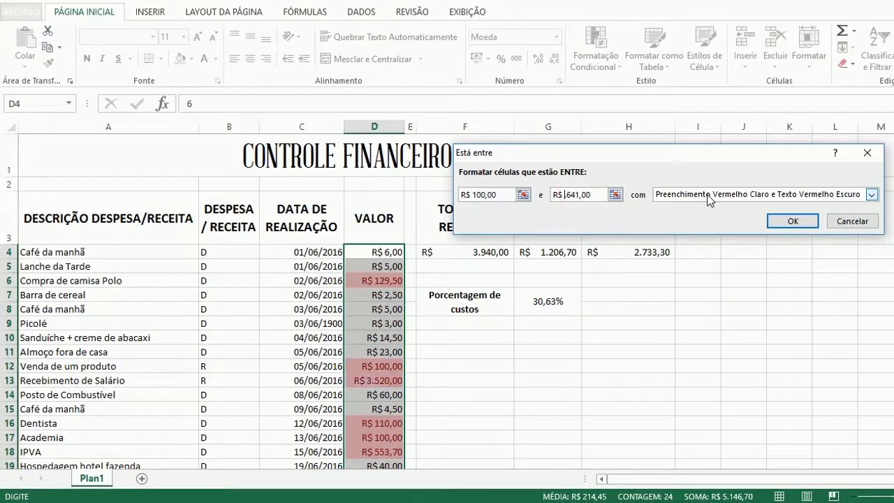
text(1)
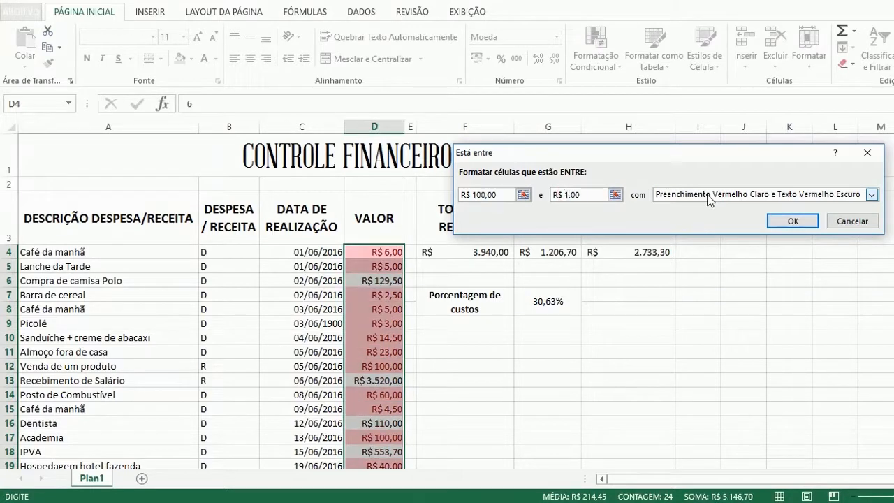
text(000)
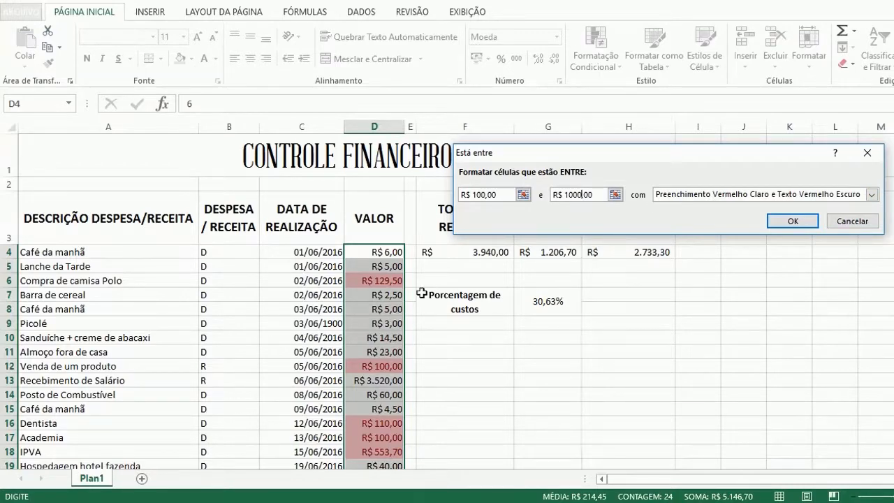
scroll(421, 294, down, 1)
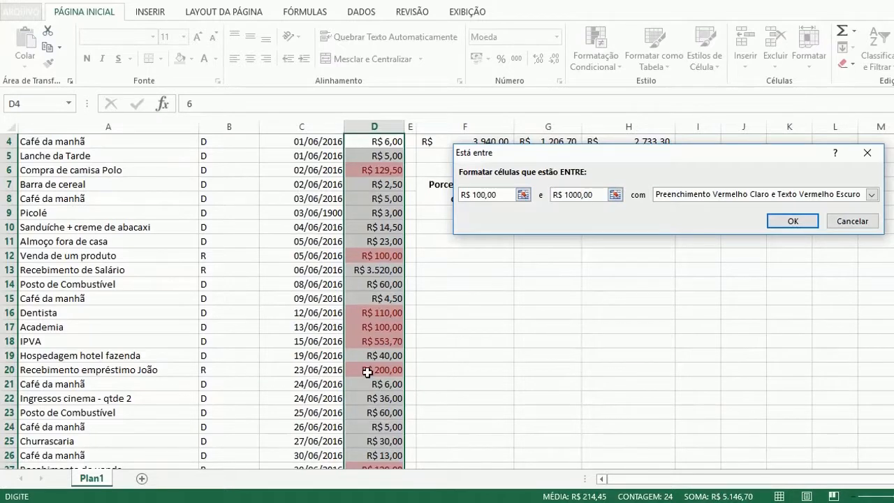
scroll(377, 388, down, 2)
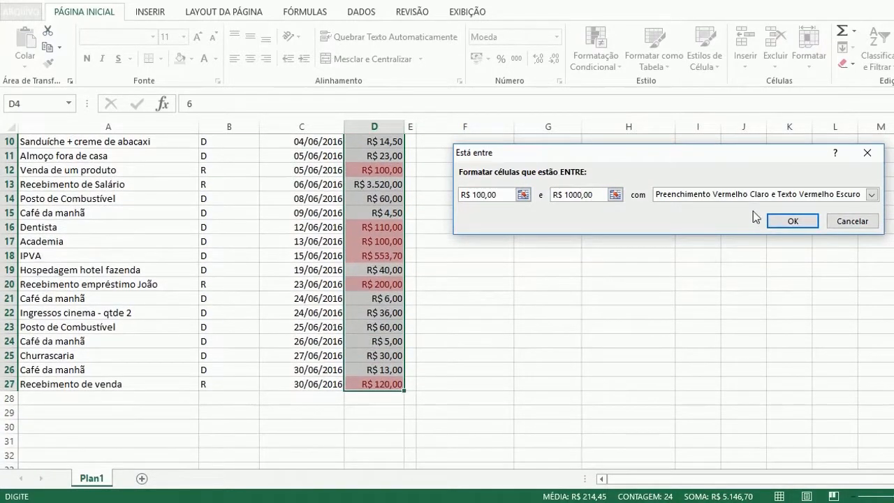
Preview the between rule with yellow fill, green fill and red text formats, and cancel it without applying.
click(871, 195)
key(Down)
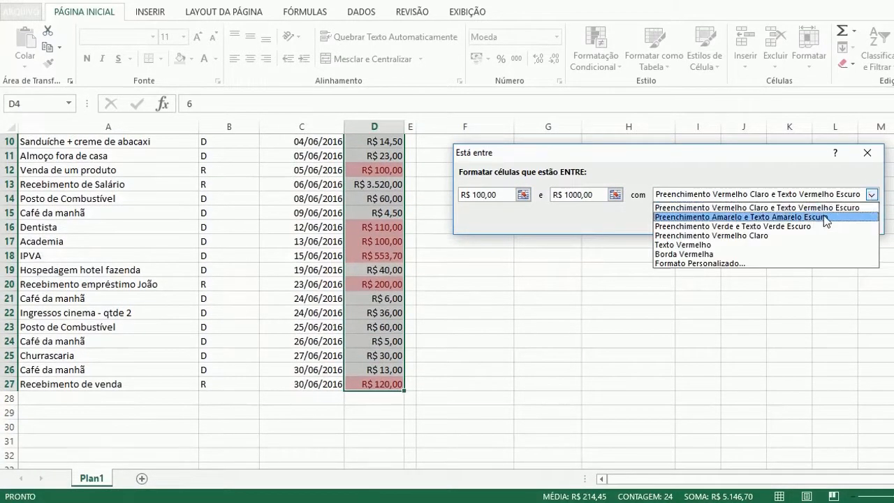
key(Return)
click(872, 195)
key(Down)
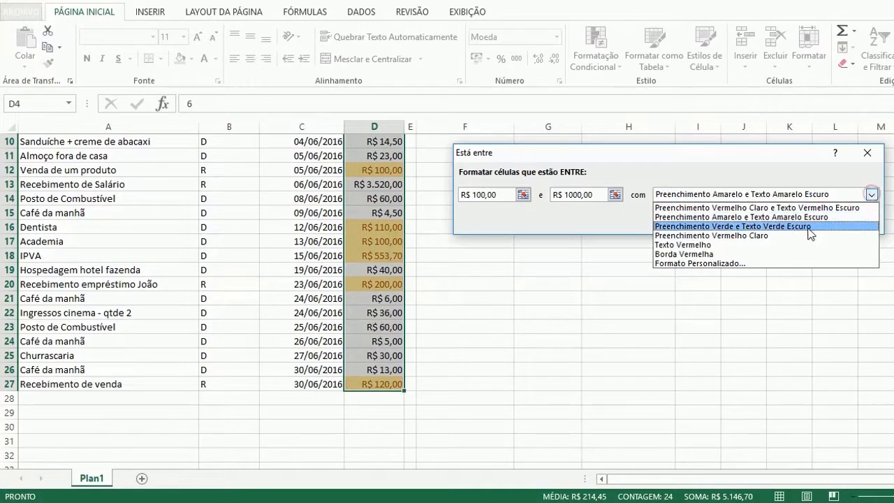
key(Return)
click(782, 221)
click(872, 195)
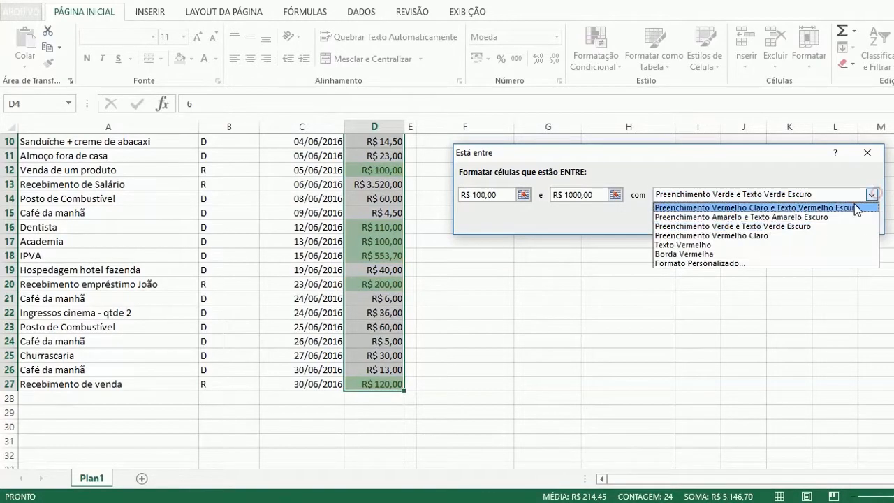
click(692, 244)
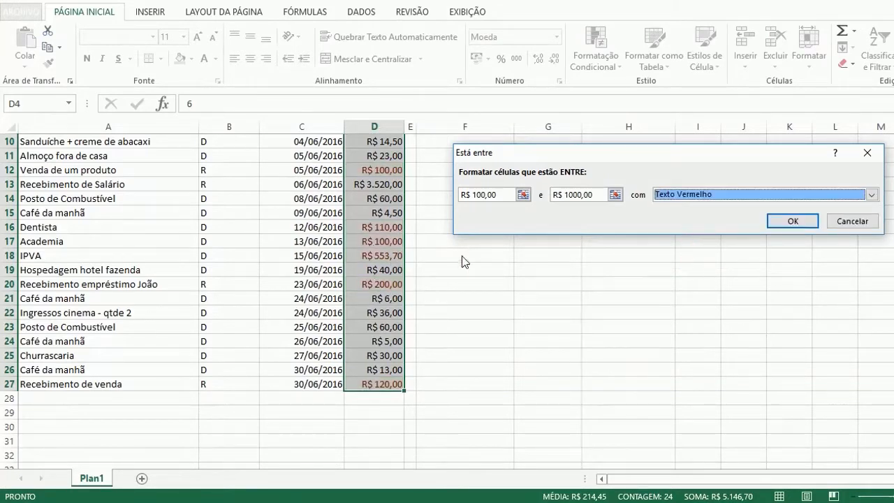
click(854, 222)
Examine the top/bottom rules, data bars, color scales and icon sets available for conditionally formatting the selected VALOR amounts.
click(608, 70)
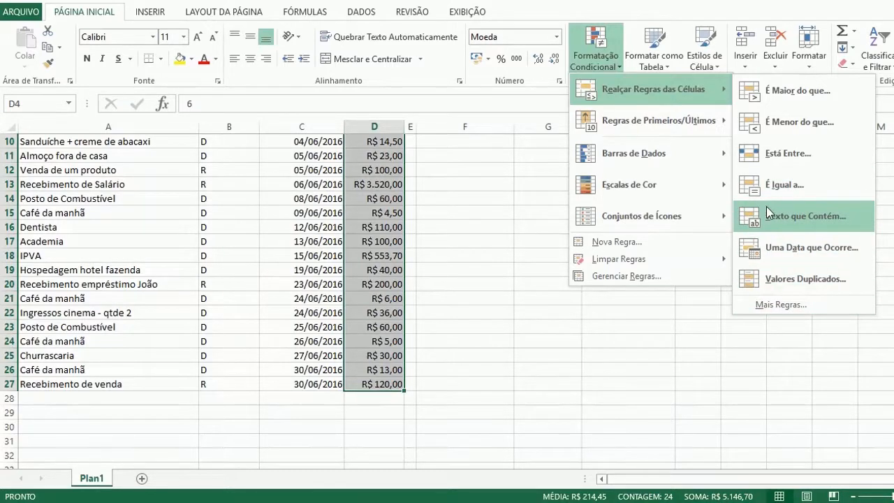
mouse_move(623, 121)
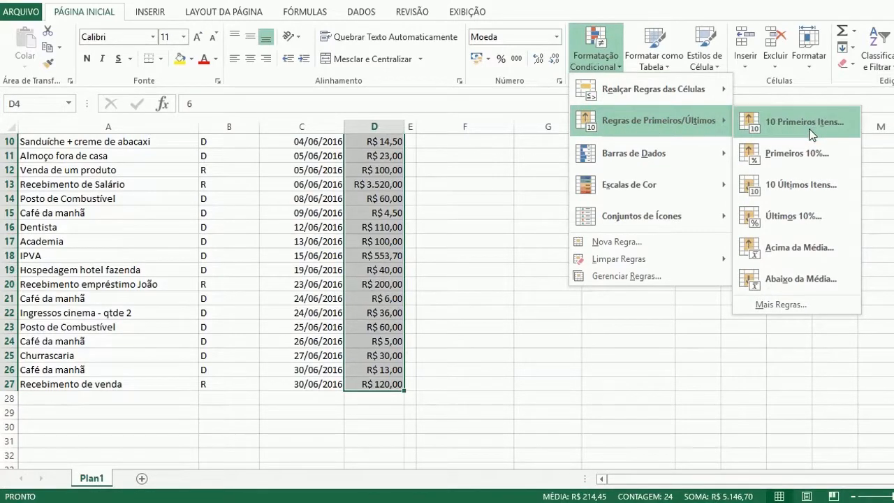
scroll(426, 252, up, 2)
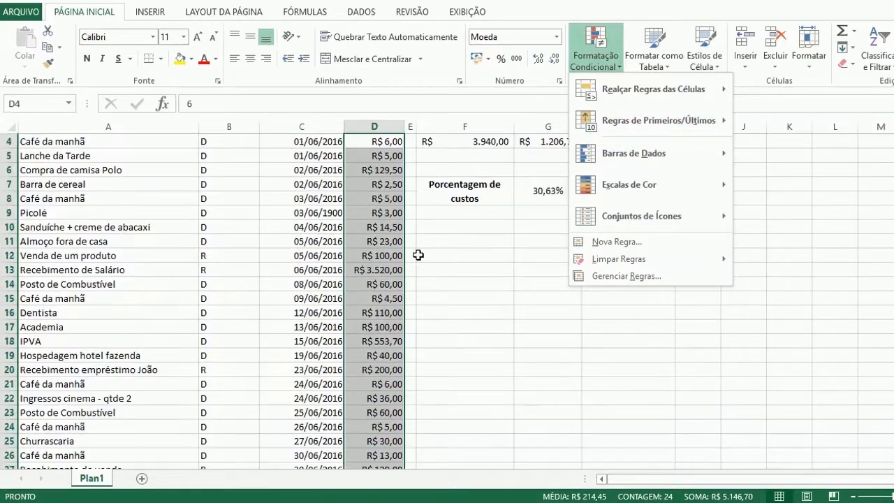
scroll(406, 238, up, 1)
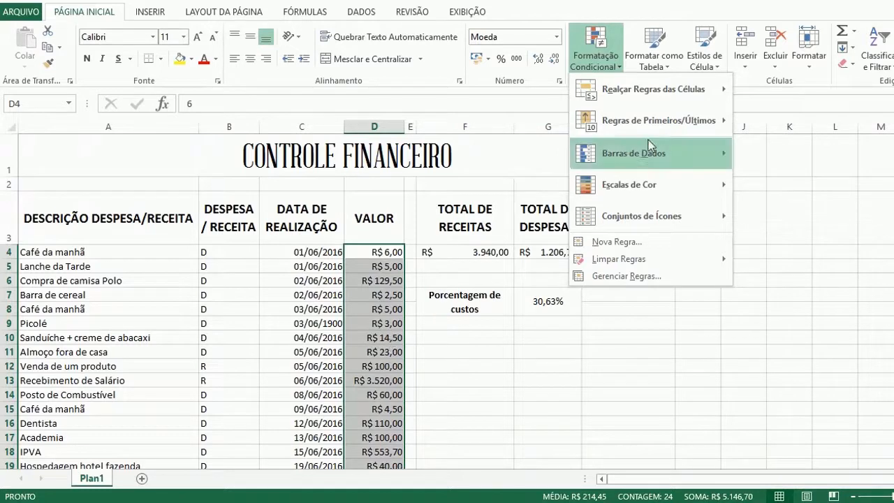
mouse_move(660, 125)
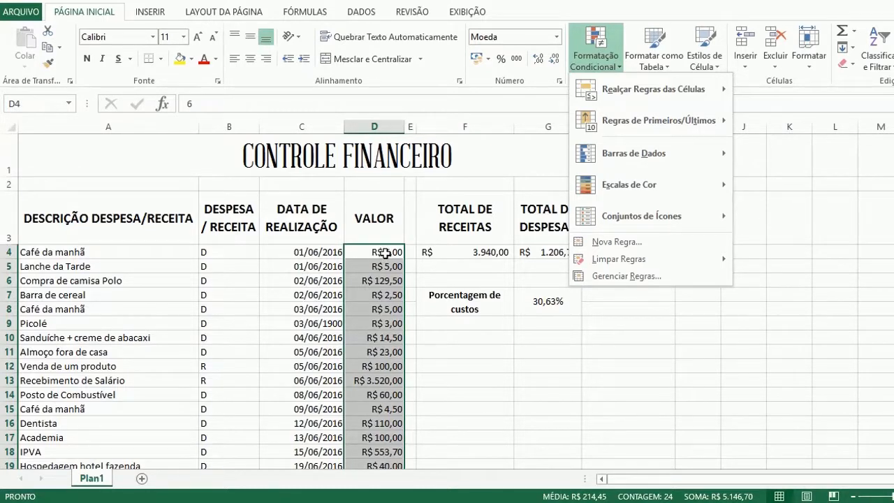
mouse_move(649, 120)
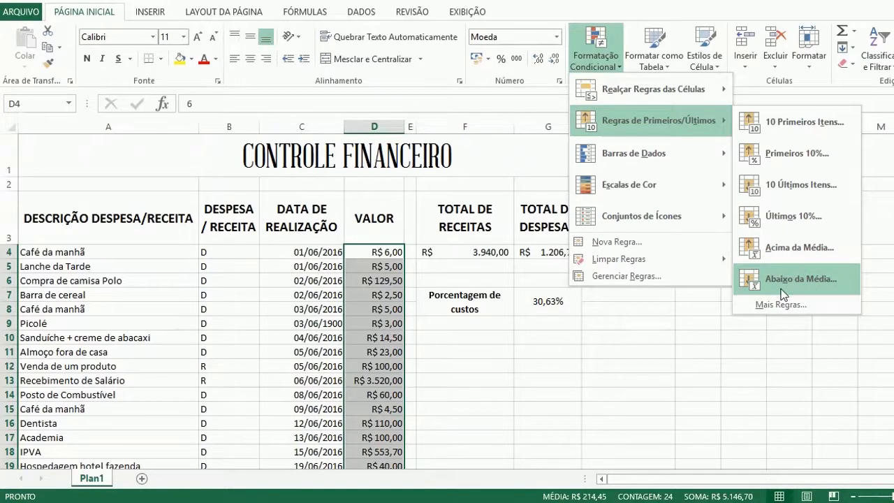
mouse_move(635, 158)
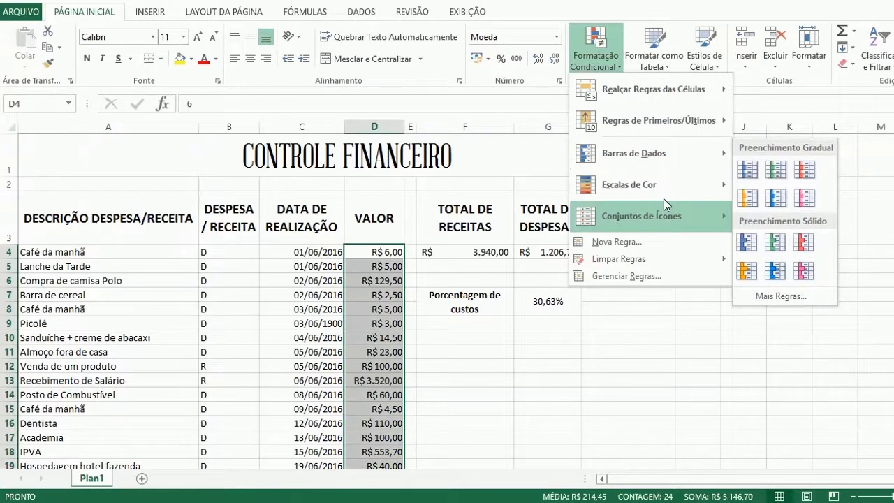
mouse_move(643, 194)
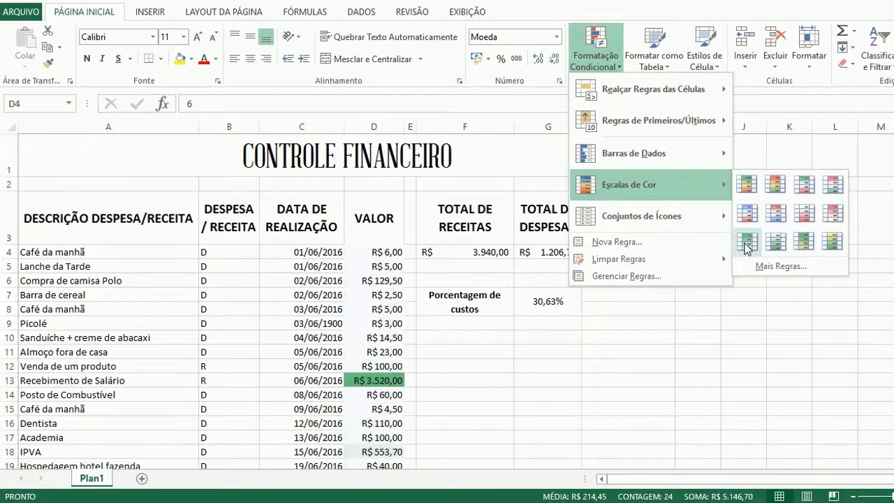
mouse_move(683, 223)
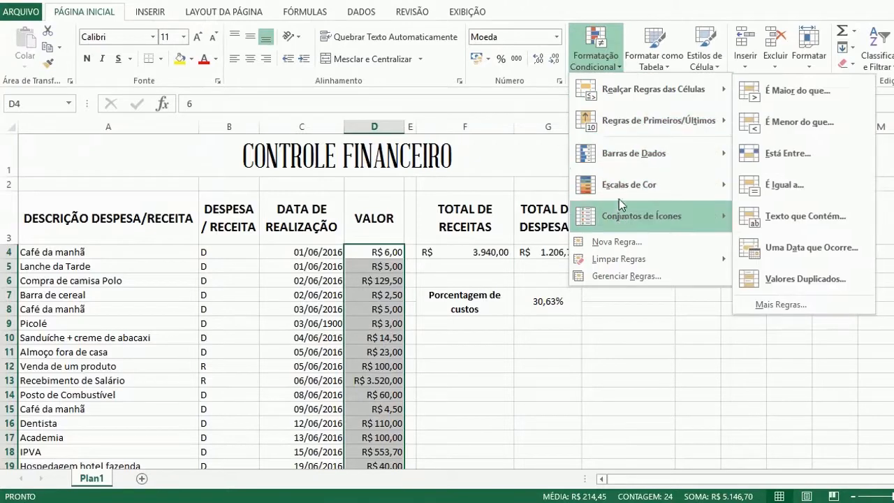
mouse_move(619, 210)
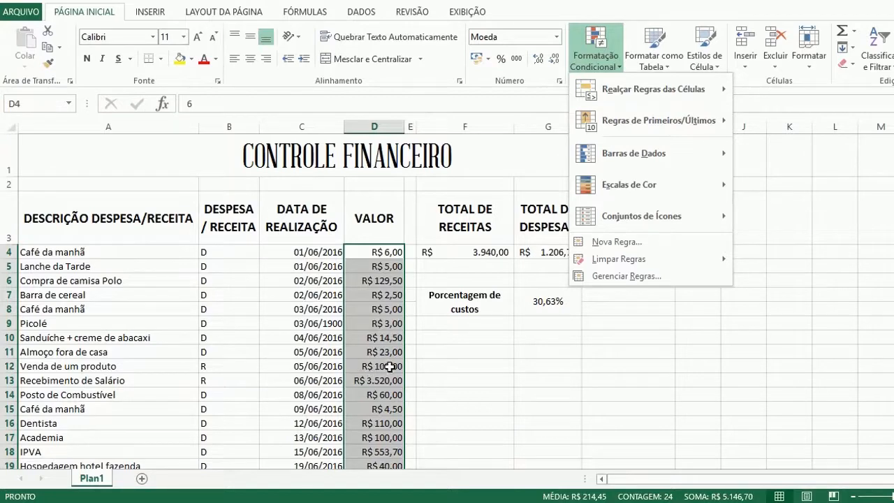
Create a new formula-based formatting rule for the selected amounts and reference cells B4:B27 of the DESPESA / RECEITA column in its formula.
click(640, 245)
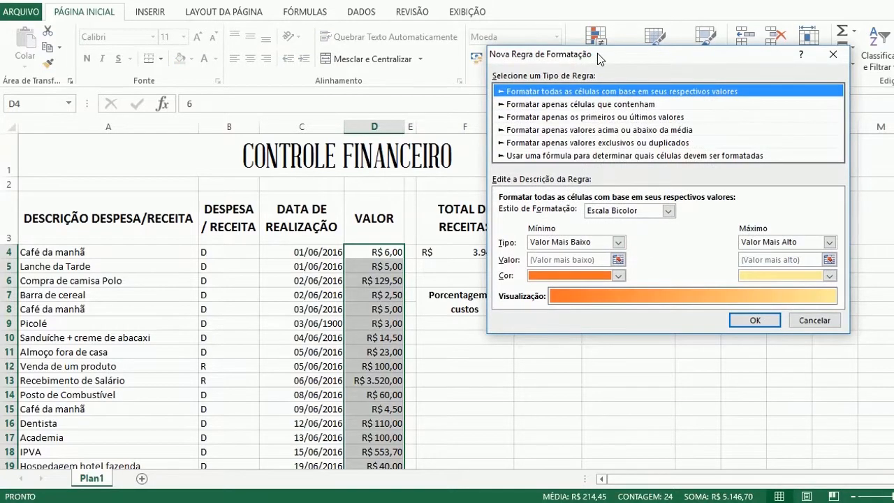
drag(598, 53, 556, 38)
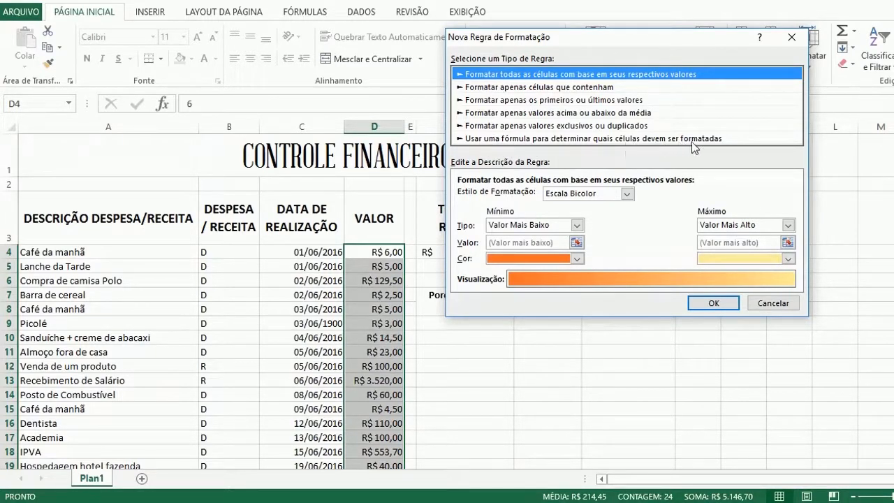
click(554, 141)
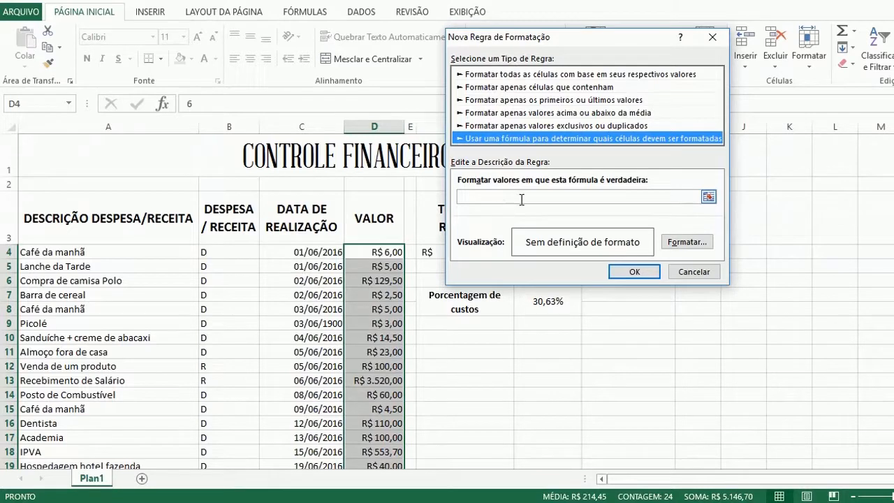
click(709, 199)
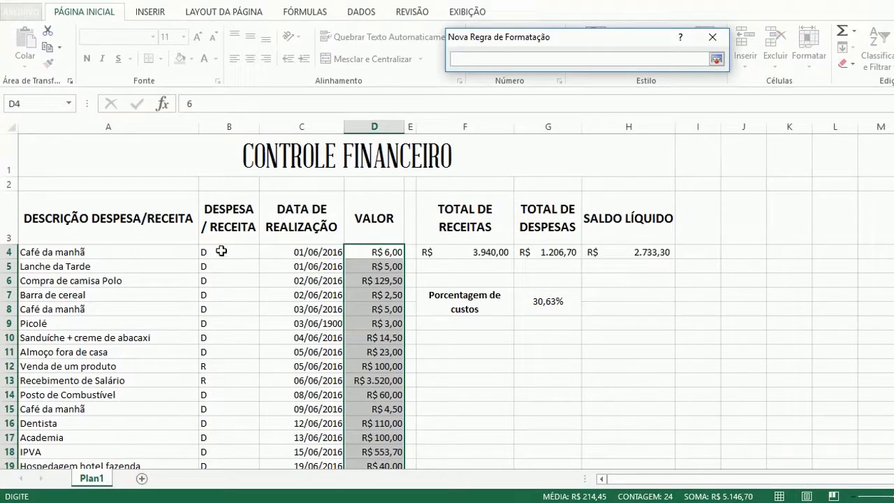
drag(221, 251, 219, 413)
click(716, 59)
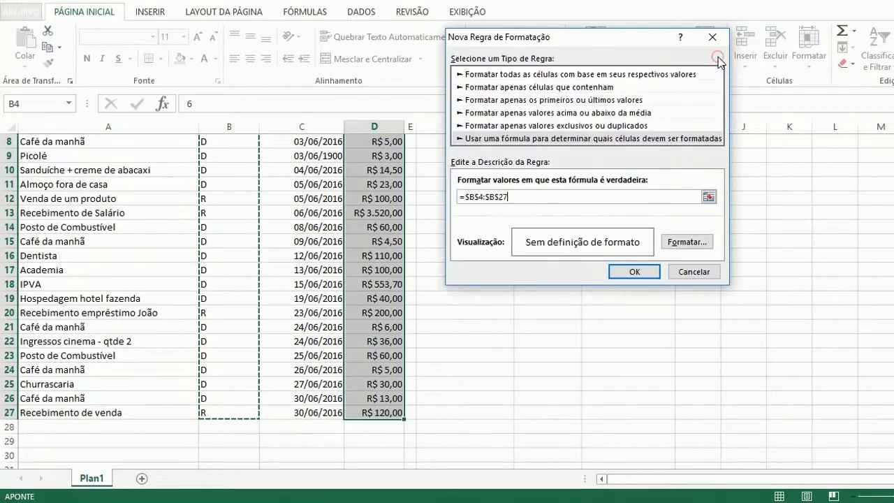
Make the references in the rule formula relative and complete it as =(B4:B27)="D".
click(478, 196)
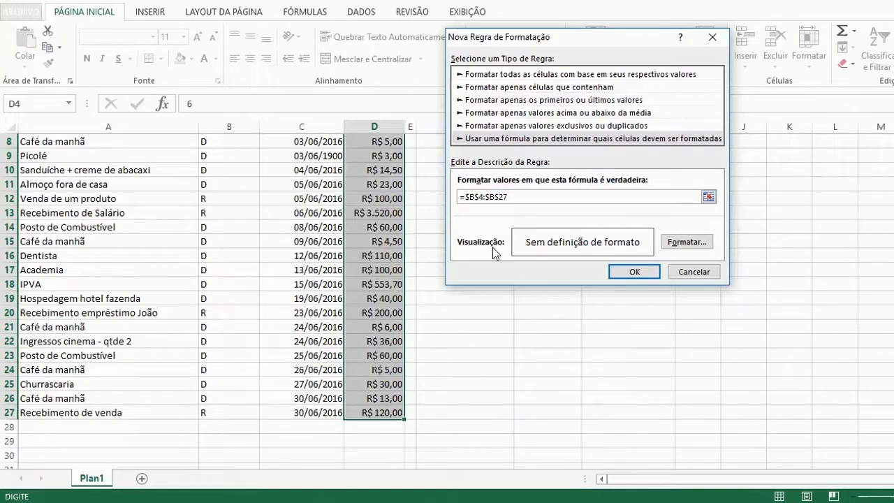
key(BackSpace)
click(487, 198)
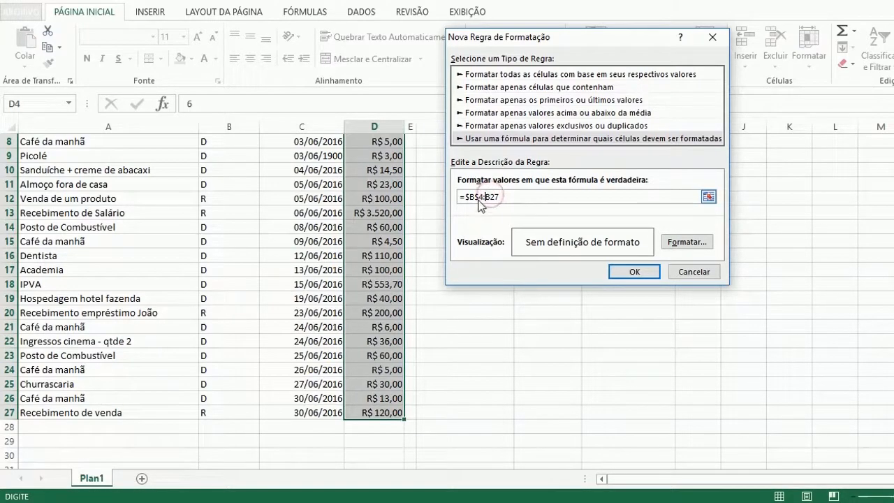
key(BackSpace)
key(BackSpace)
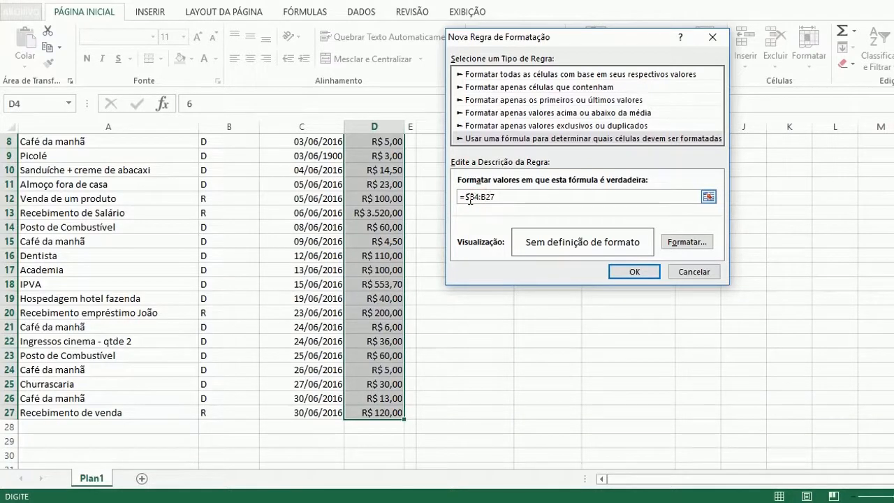
click(468, 197)
key(BackSpace)
click(462, 197)
text(()
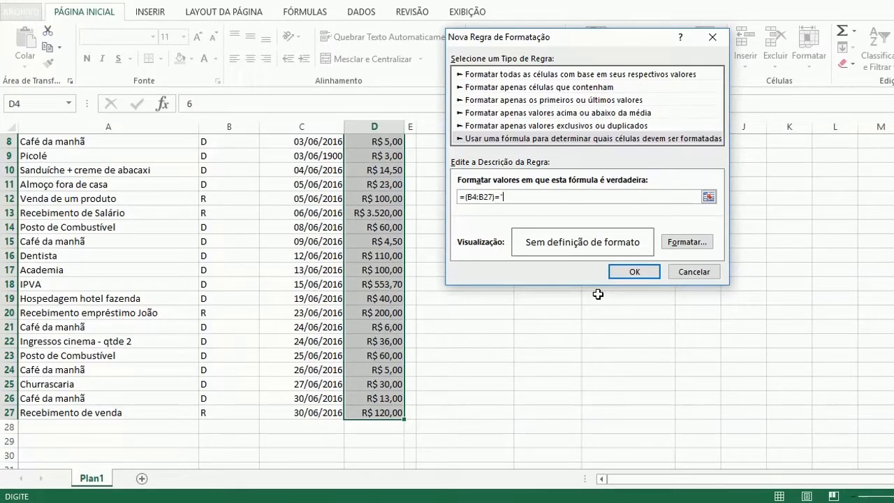
text(D")
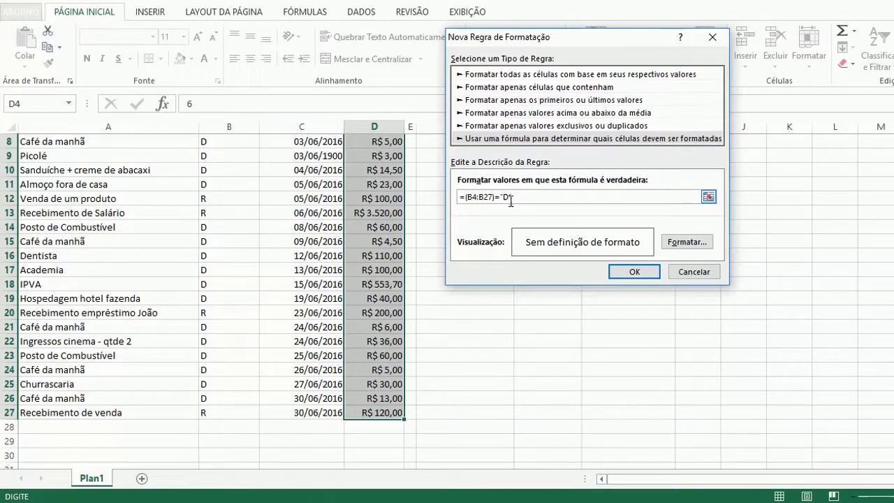
Give the rule a bold red font format and apply it to the VALOR amounts.
click(676, 243)
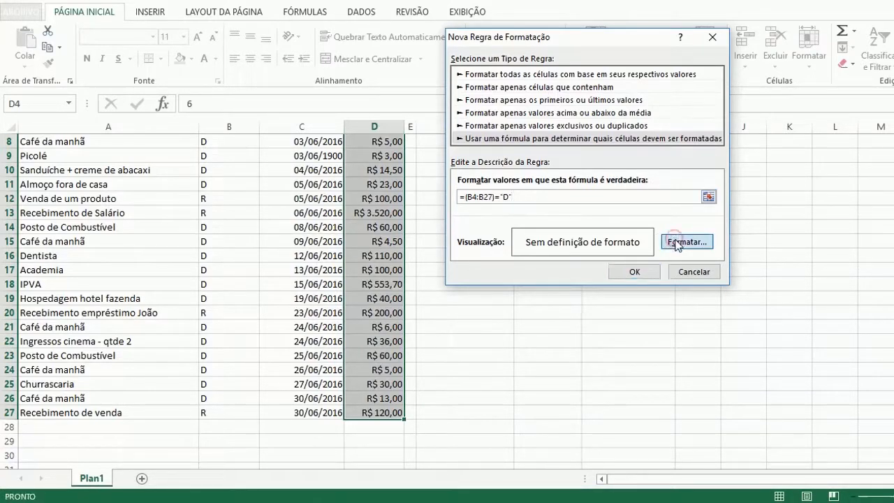
click(677, 243)
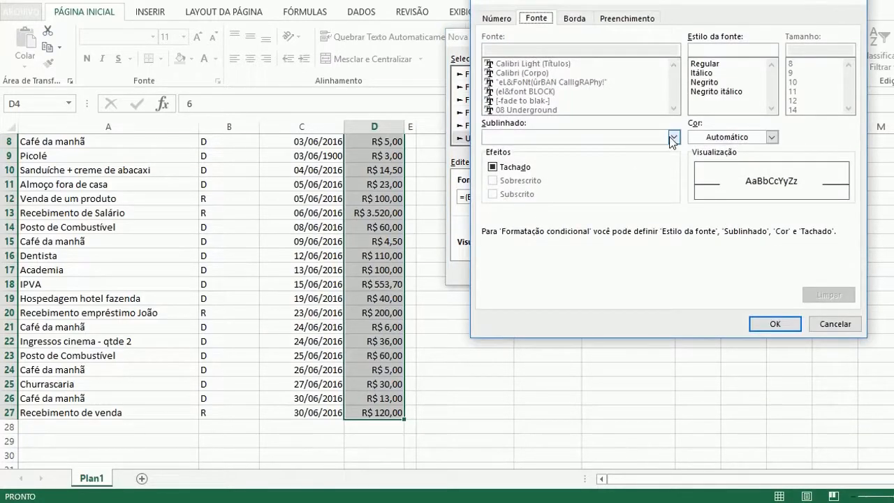
click(772, 138)
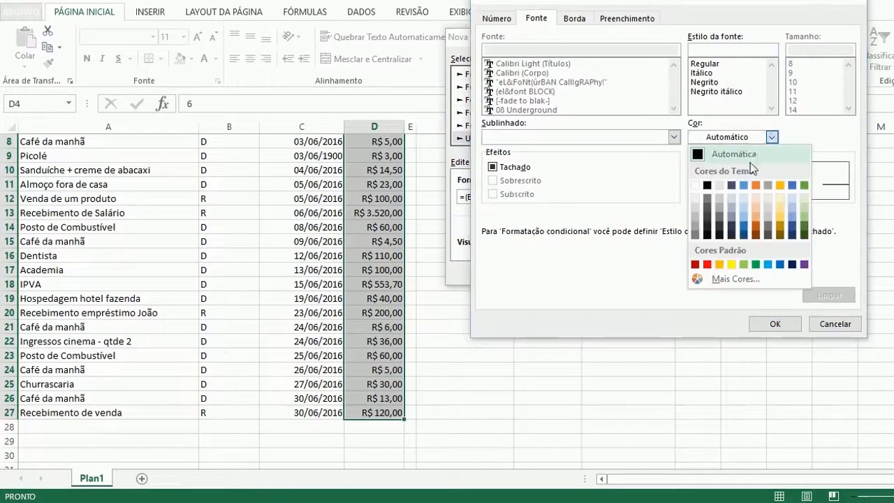
click(707, 264)
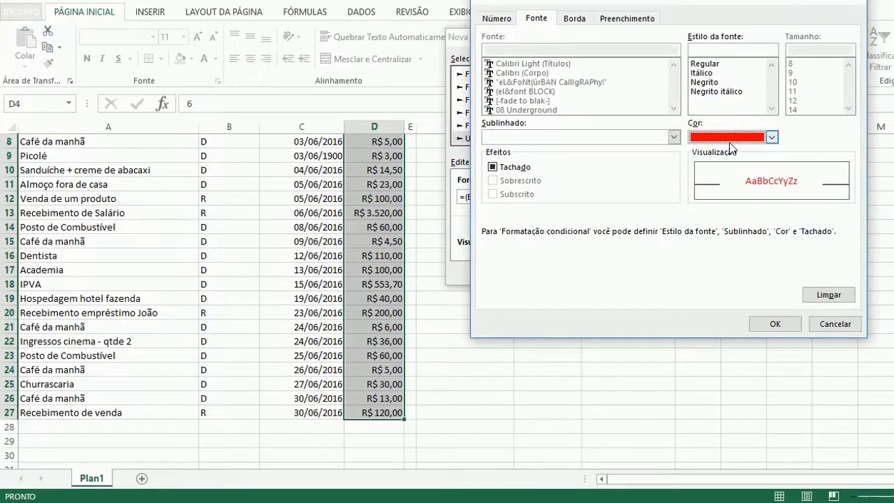
click(714, 82)
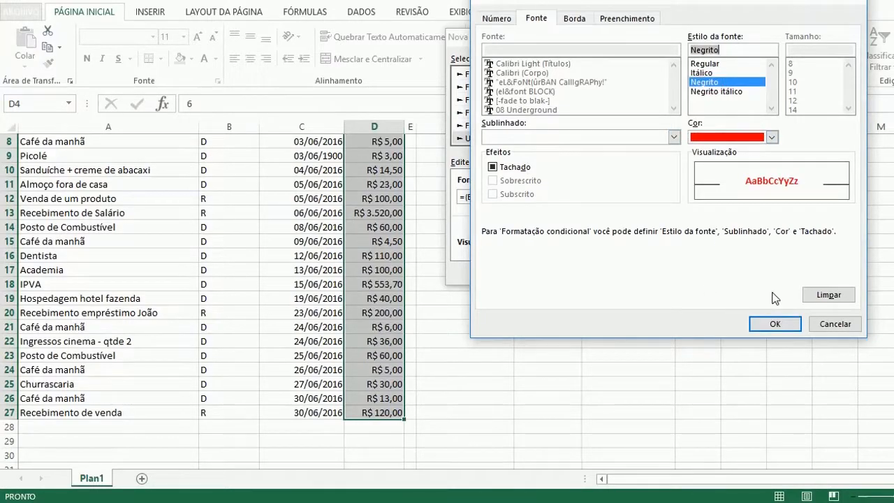
click(769, 326)
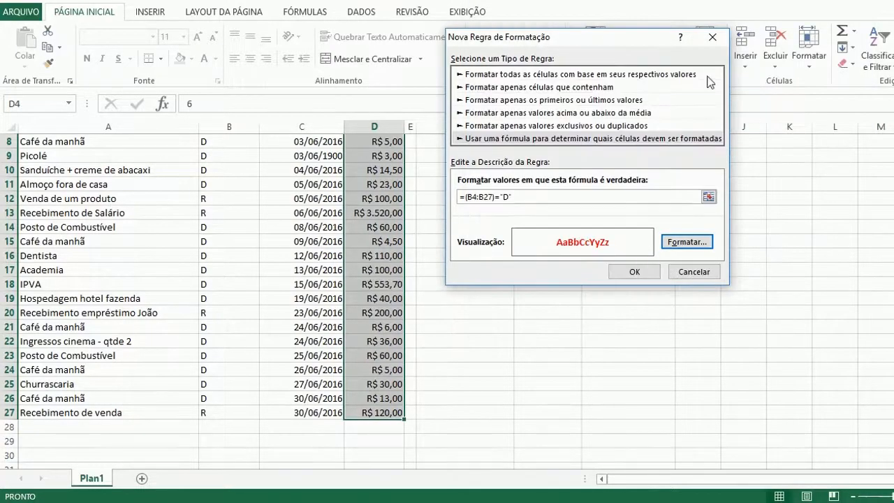
click(633, 272)
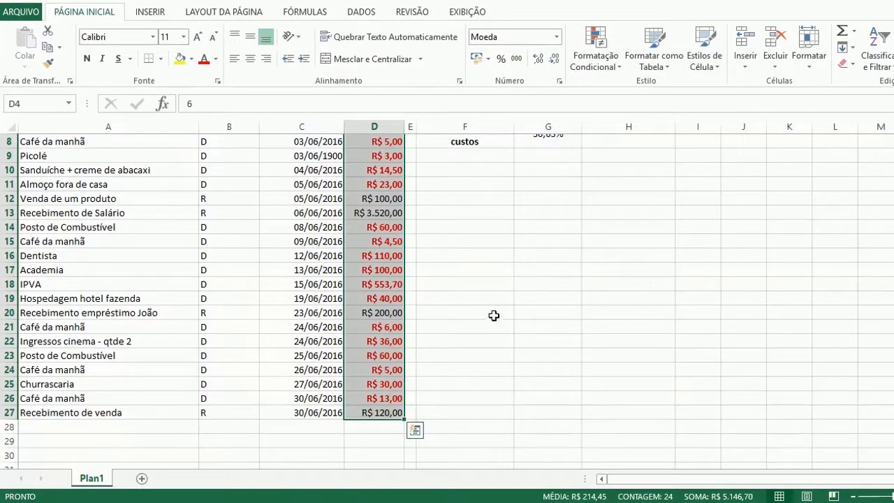
Compare the VALOR column's formatting with the D and R entries, starting at row 4, and select cell D4.
scroll(489, 315, up, 2)
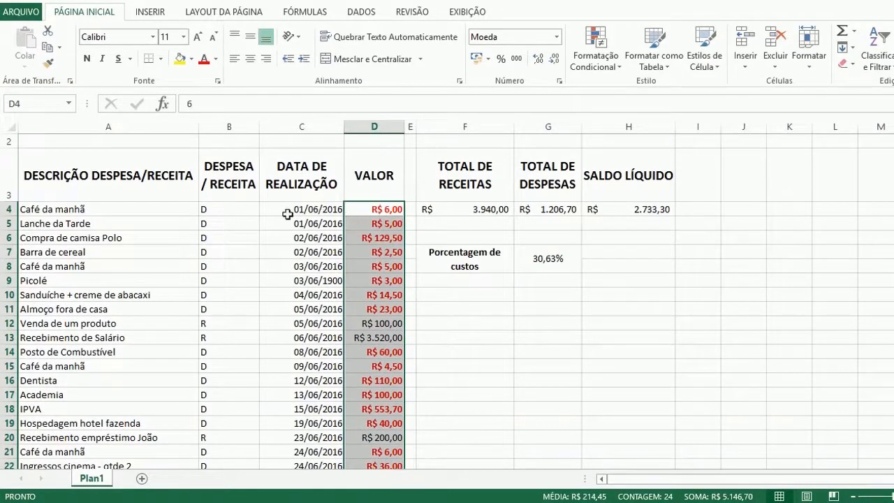
click(10, 209)
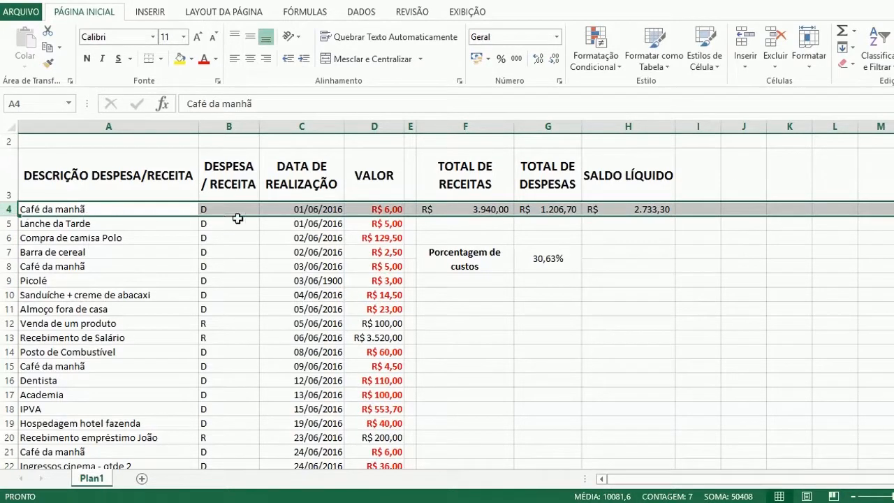
click(388, 209)
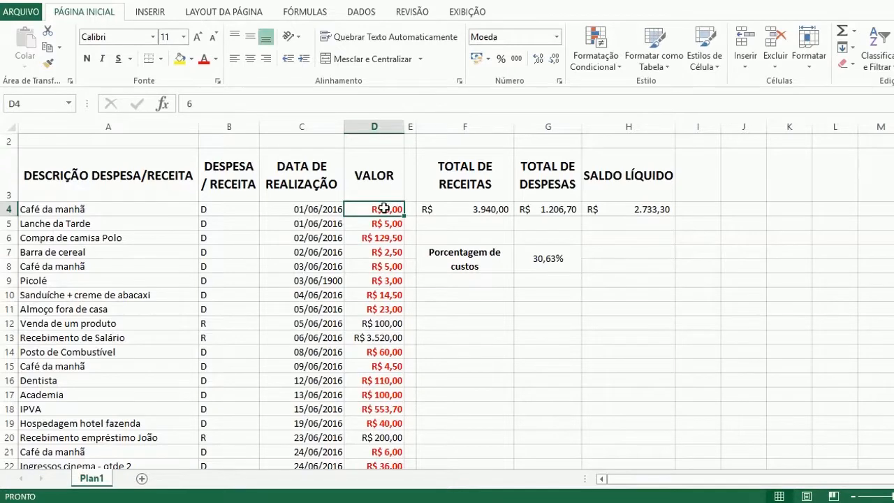
scroll(385, 208, down, 2)
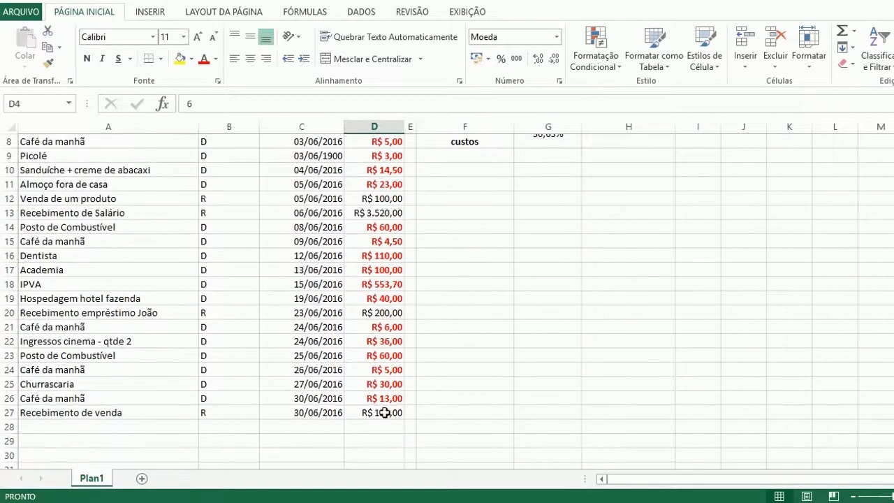
scroll(384, 412, up, 2)
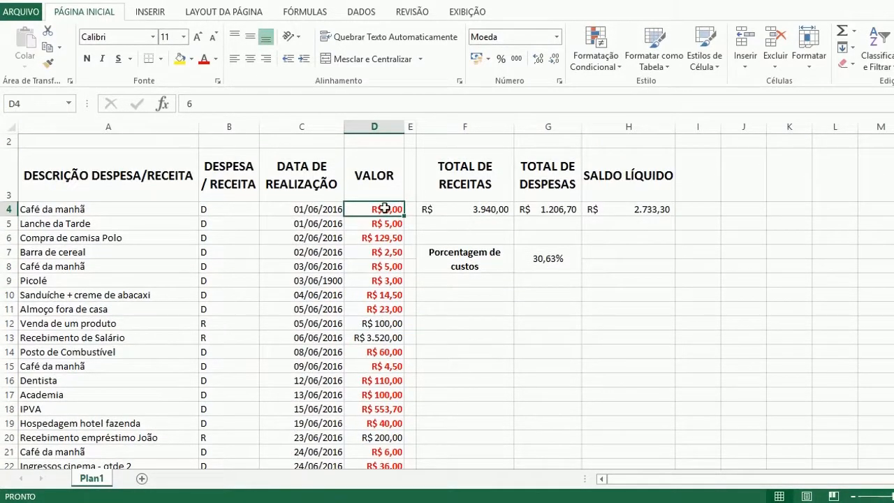
Create a new formula-based formatting rule from cell D4 and reference cells B4:B27 of the DESPESA / RECEITA column in its formula.
click(613, 68)
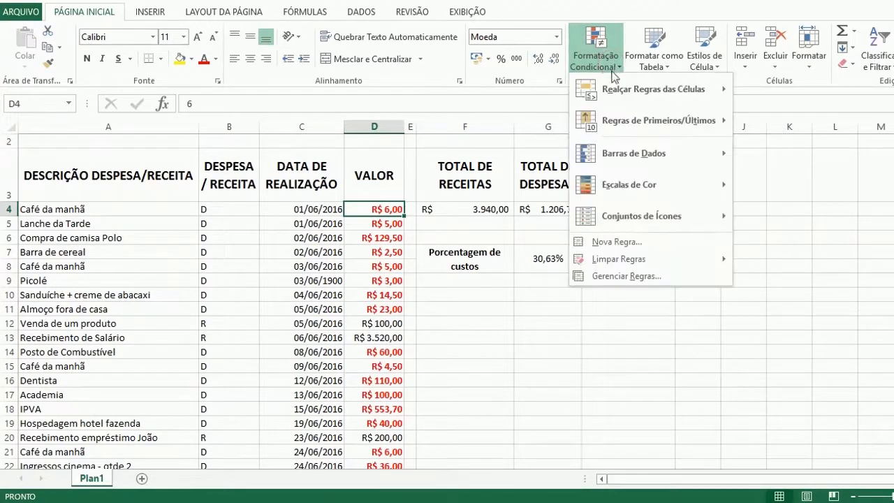
click(613, 243)
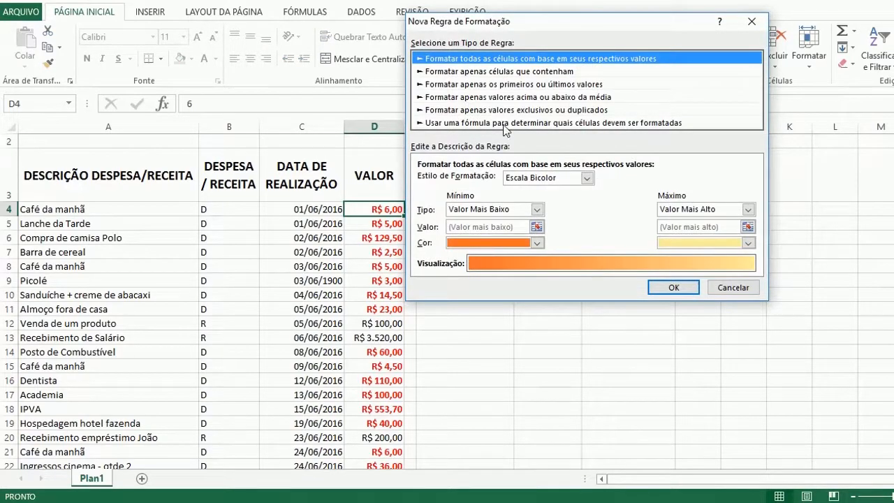
click(503, 125)
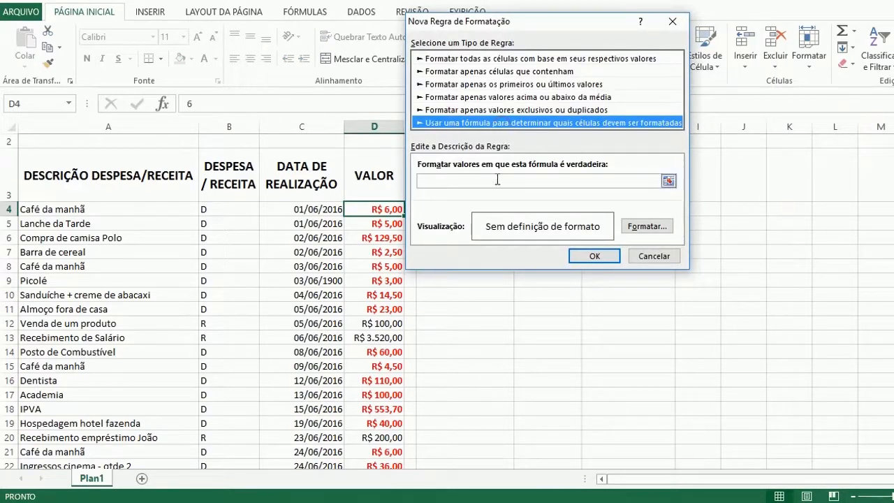
click(669, 182)
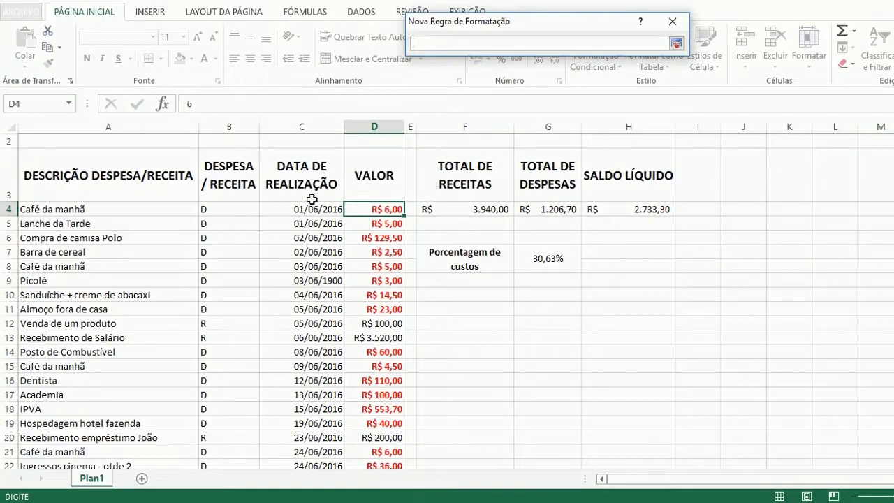
drag(233, 207, 231, 436)
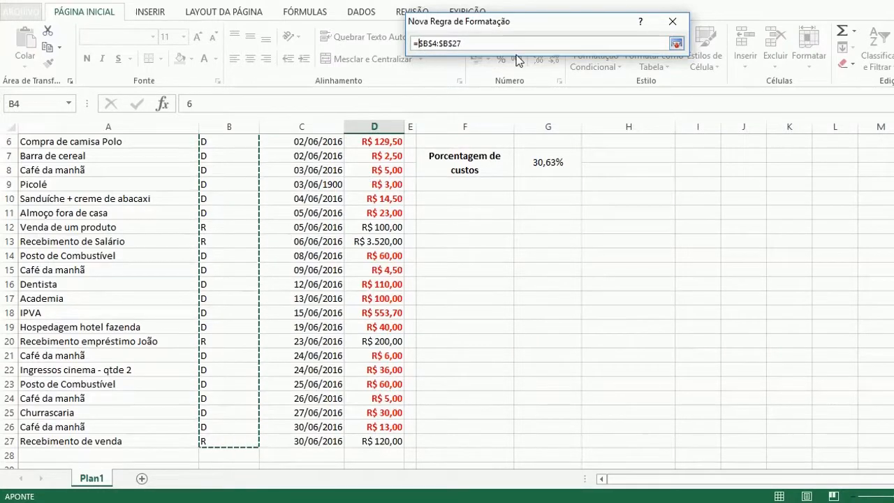
Keep the references absolute and complete the rule formula as =($B$4:$B$27)="R".
key(F2)
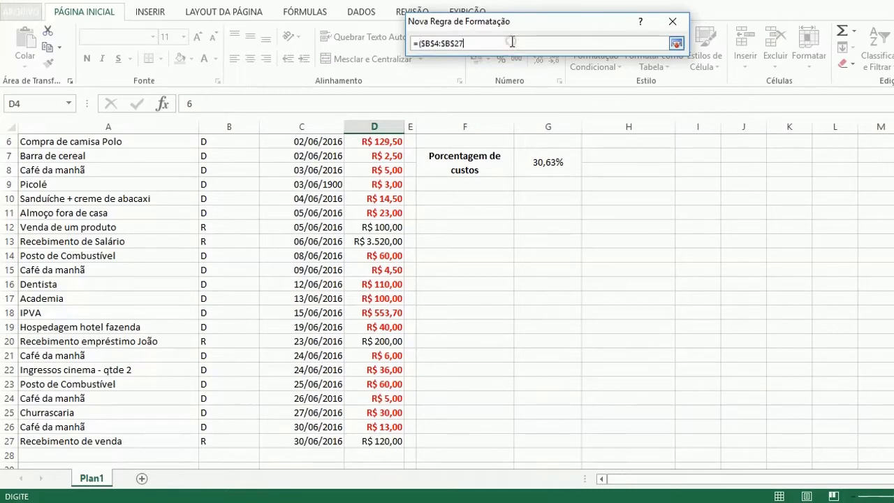
click(511, 40)
text()="R)
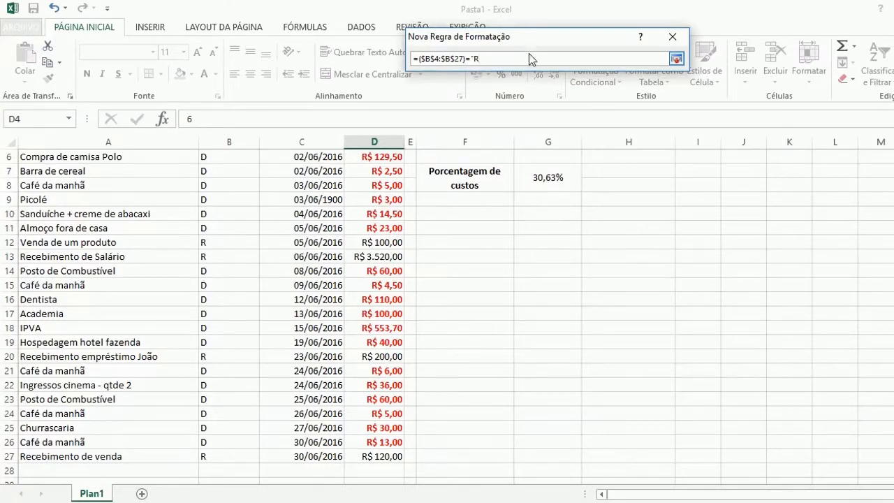
text(")
click(676, 58)
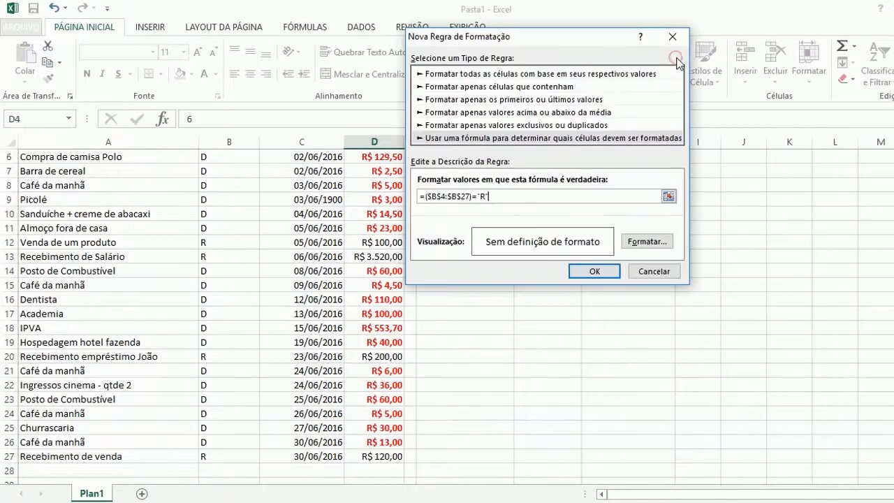
Give the "R" rule a bold green font format and apply it.
click(623, 241)
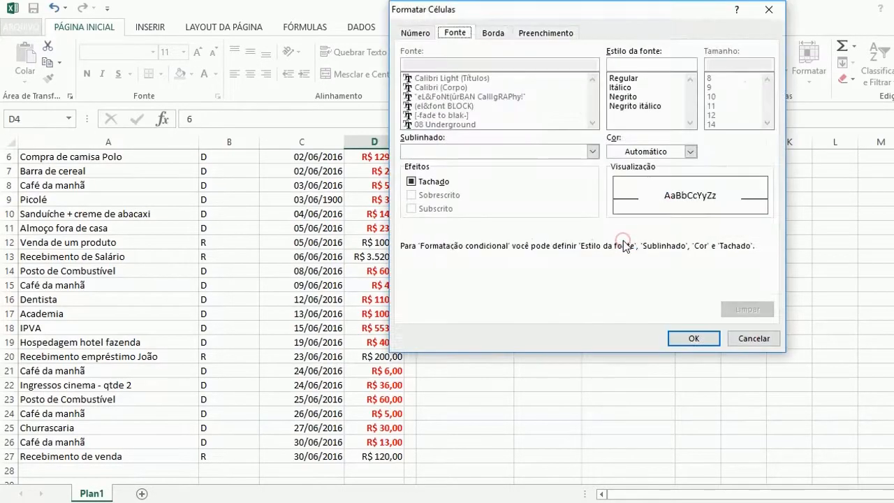
click(689, 152)
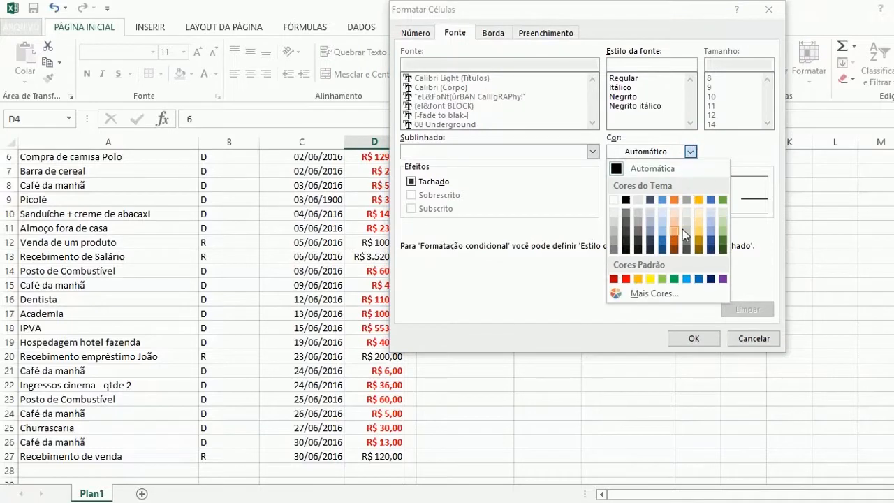
click(674, 278)
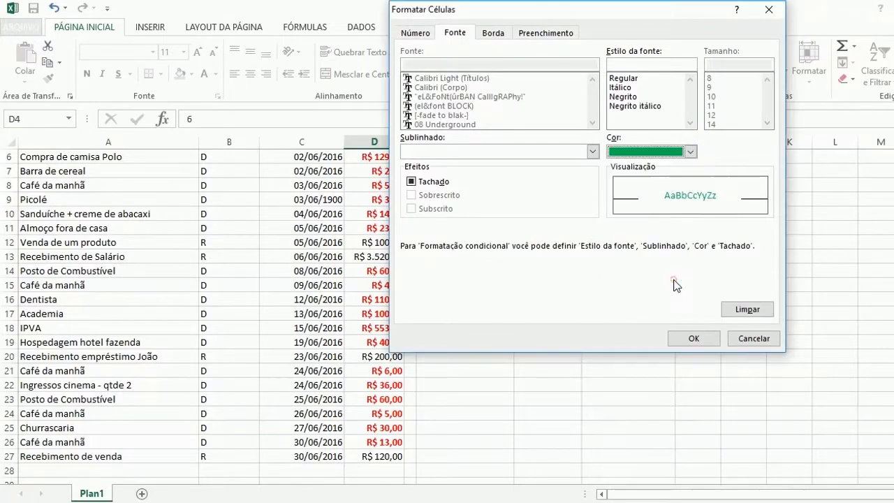
click(623, 98)
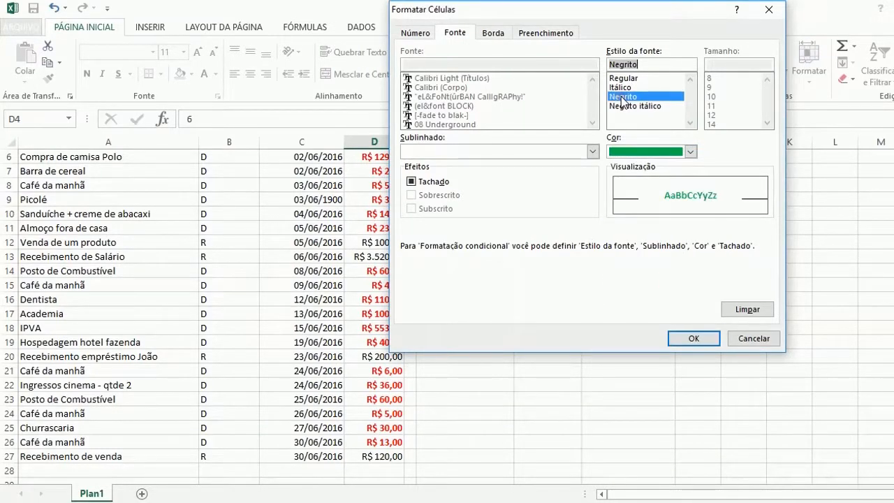
click(685, 339)
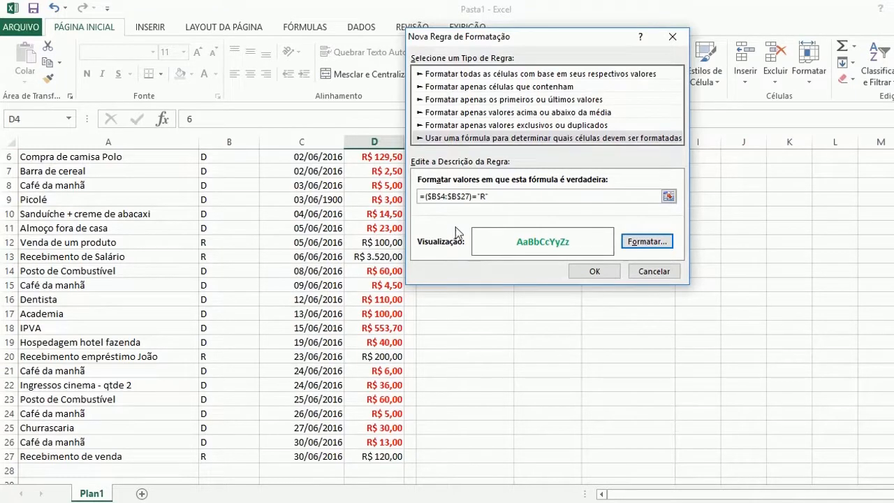
click(594, 272)
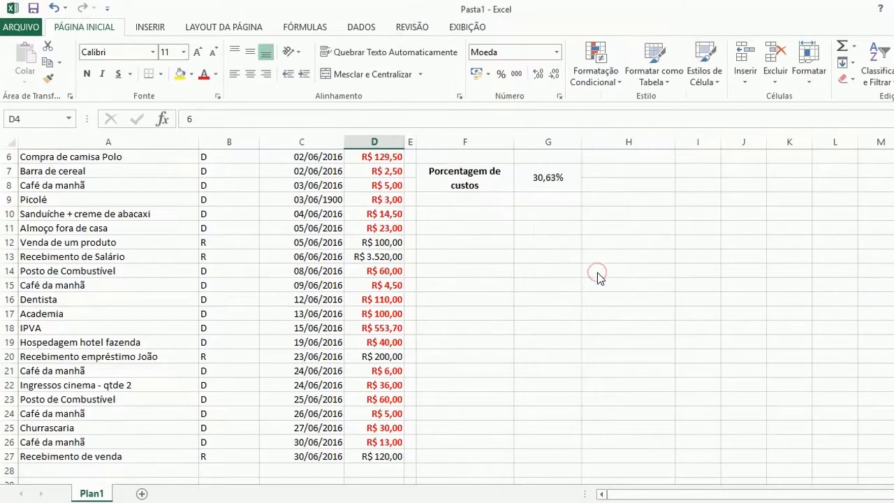
Review the formulas and target ranges of the conditional formatting rules that apply to cell D4.
scroll(437, 286, up, 2)
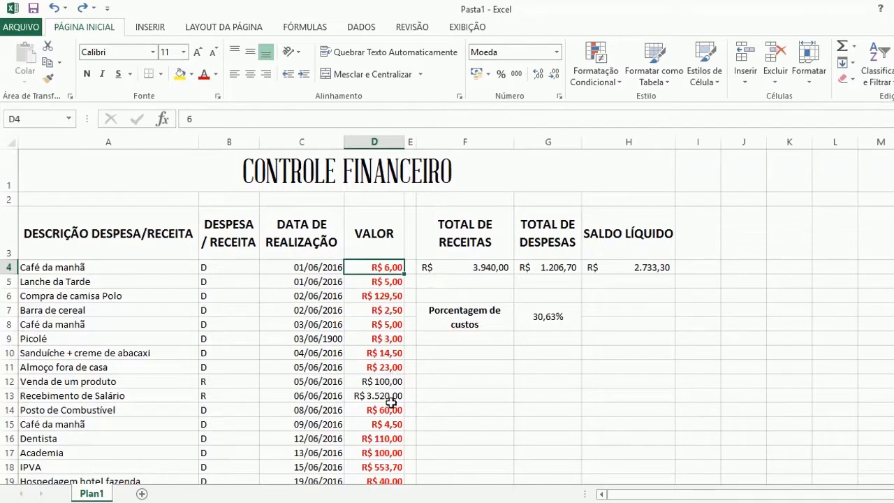
click(601, 84)
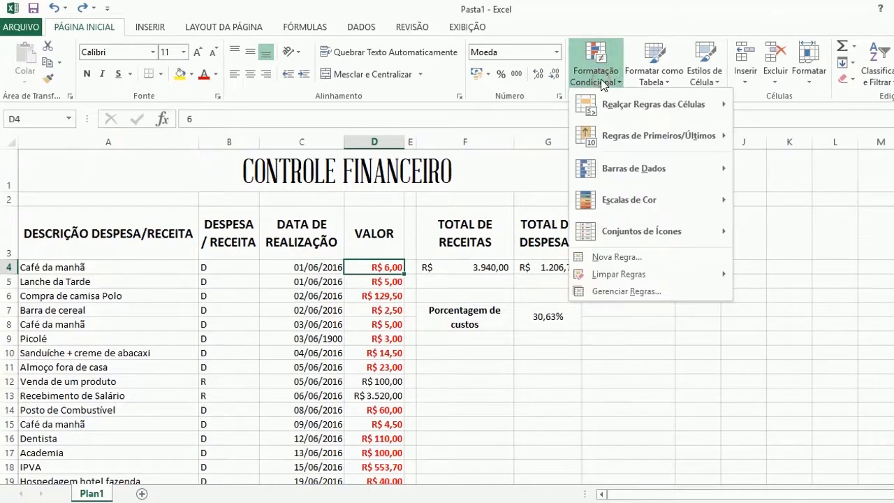
click(621, 292)
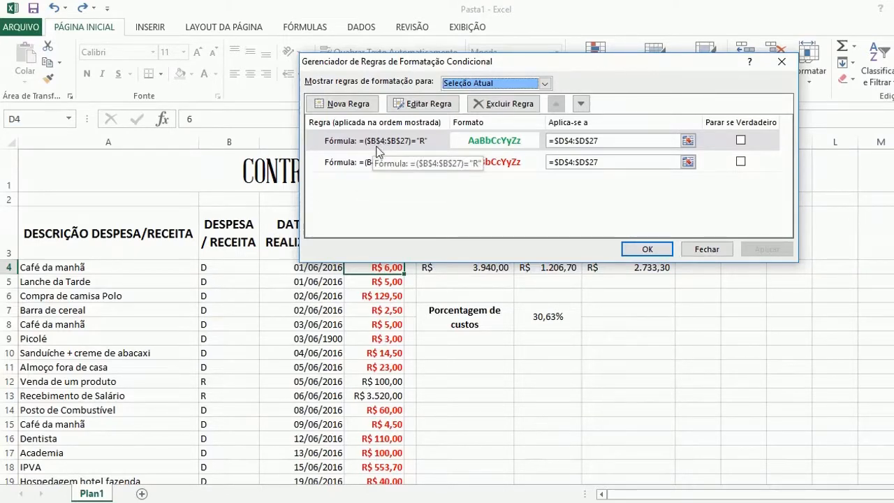
click(707, 250)
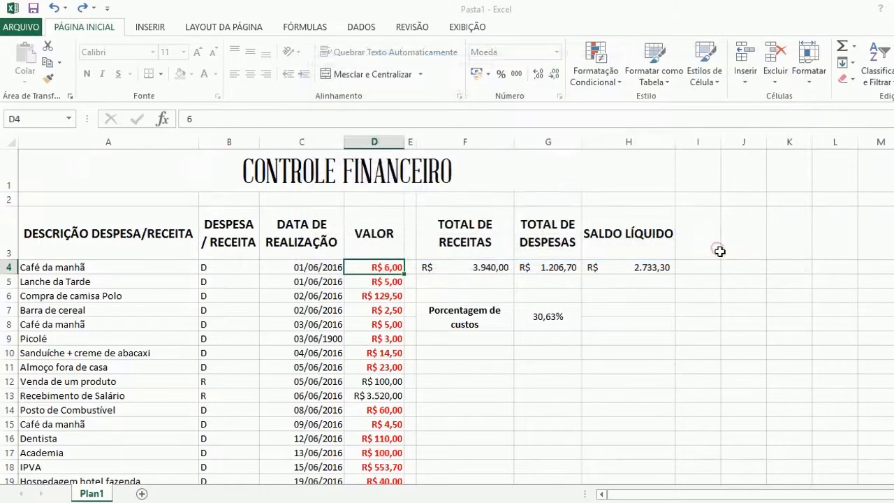
Test the rules by setting the Lanche da Tarde type in B5 to R, and restore it to D.
click(214, 286)
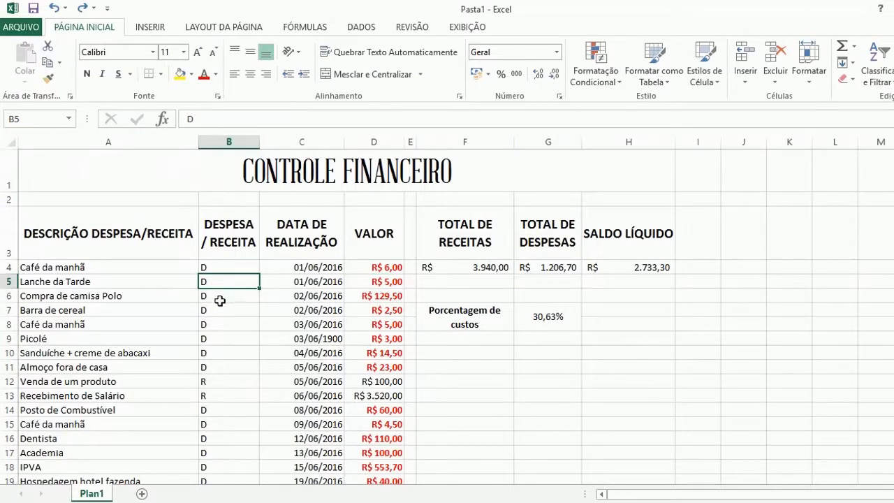
key(Return)
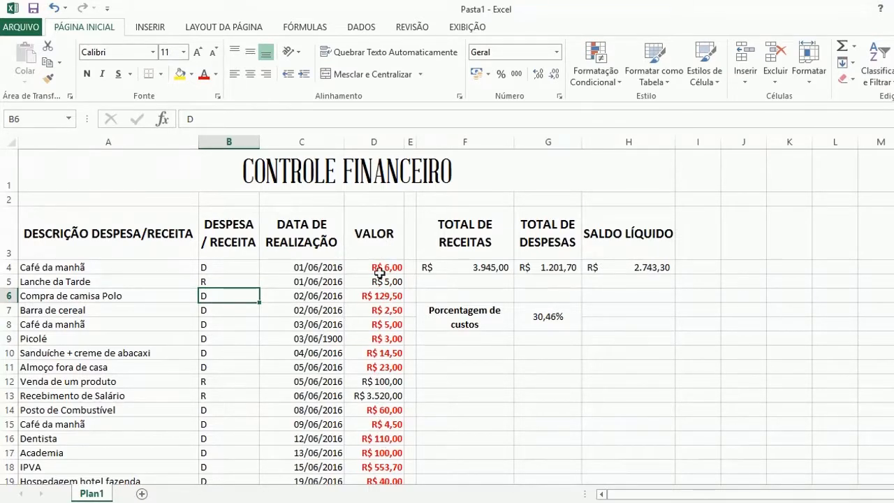
click(231, 282)
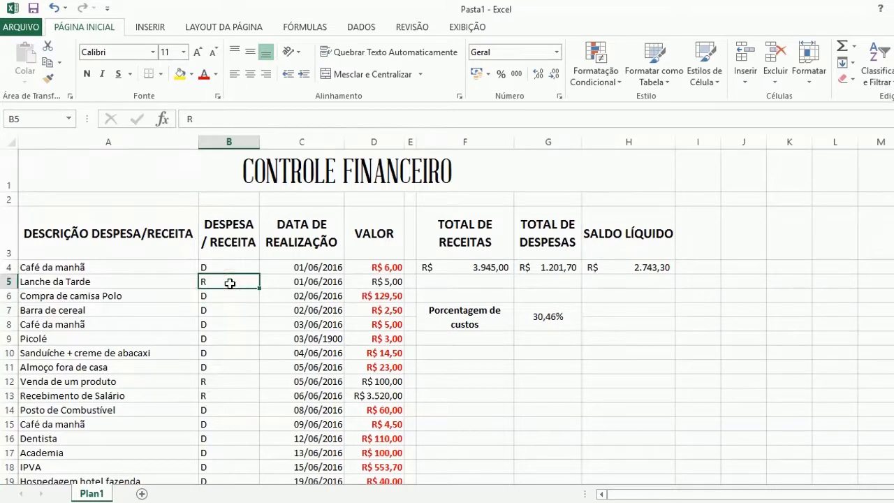
text(D)
click(239, 328)
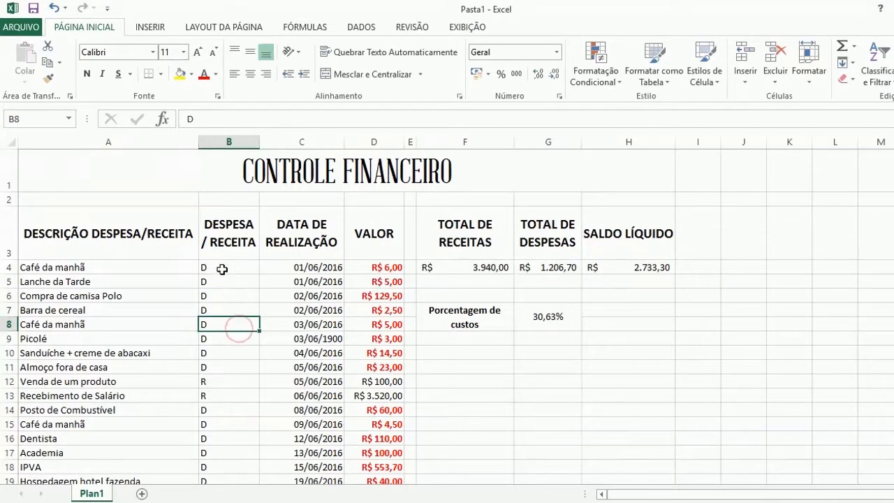
Set the type in B4 to R and check the effect on the whole VALOR column.
click(222, 269)
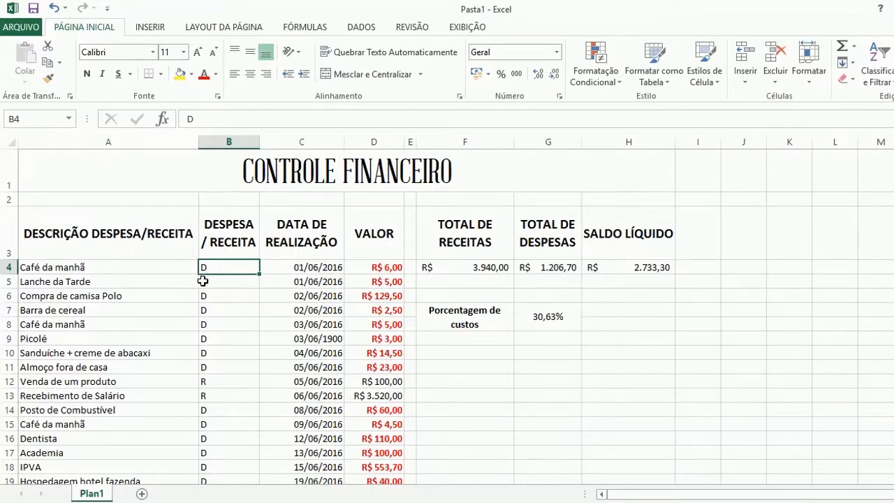
text(R)
key(Return)
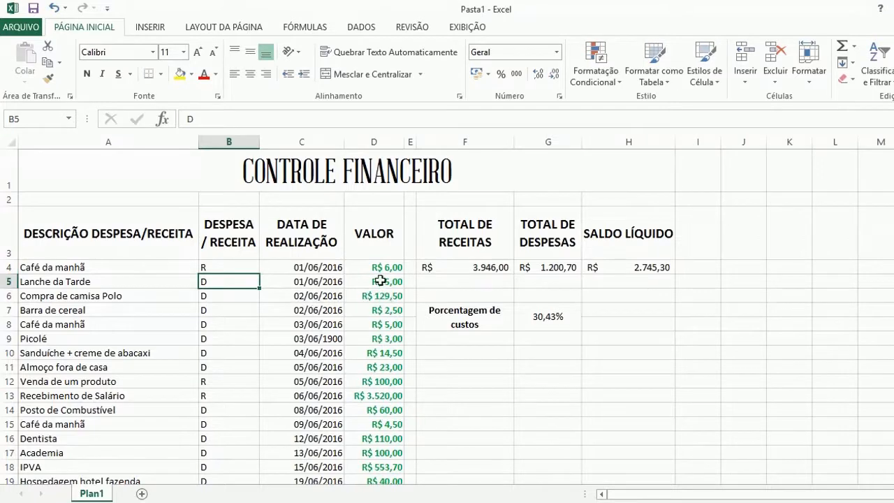
scroll(380, 283, down, 4)
scroll(385, 321, up, 3)
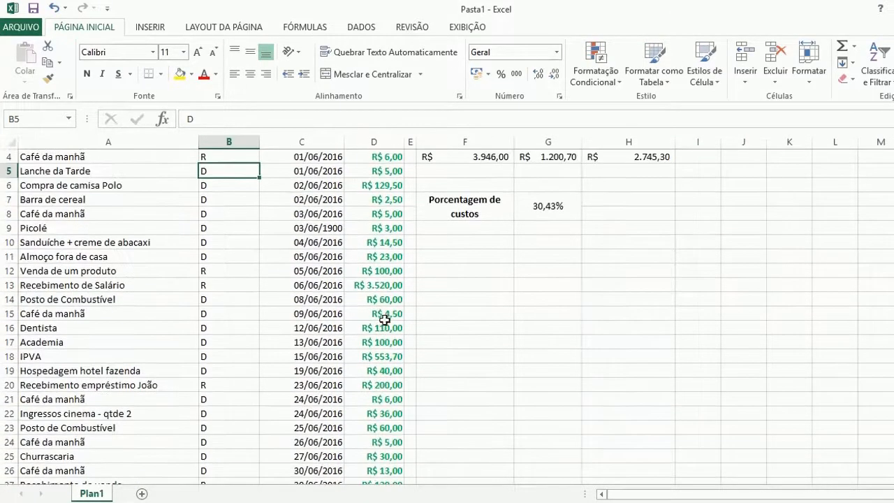
scroll(381, 312, up, 1)
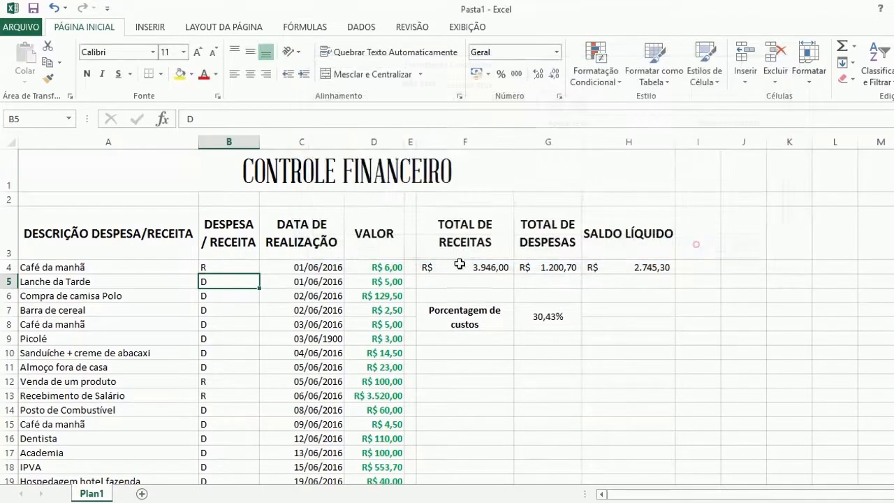
Compare the absolute references in the "R" rule with the relative references in the "D" rule for cell D4.
click(395, 267)
click(594, 73)
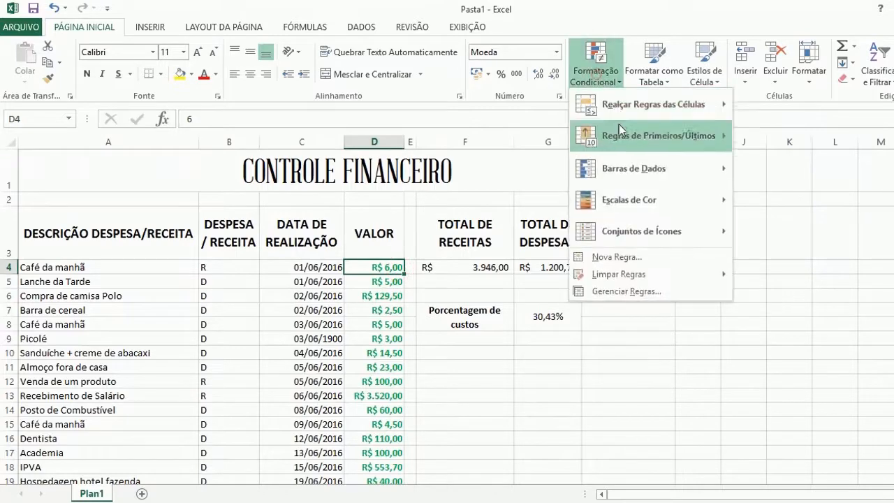
click(634, 291)
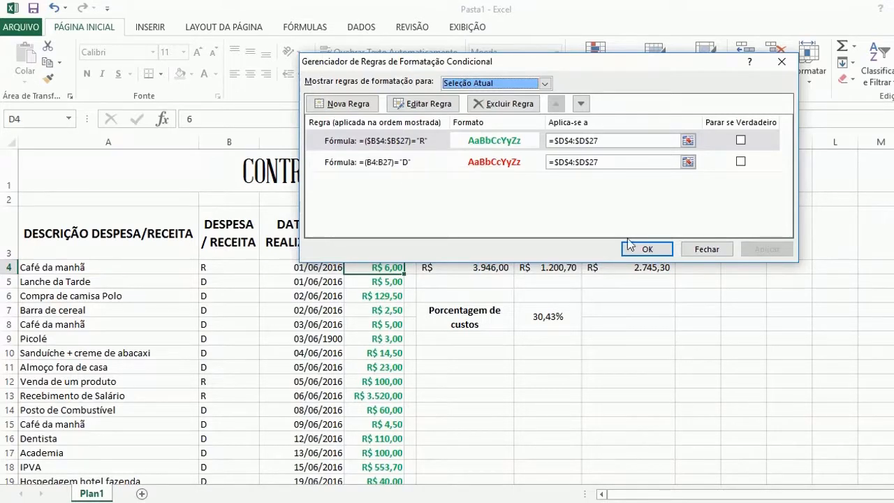
click(696, 250)
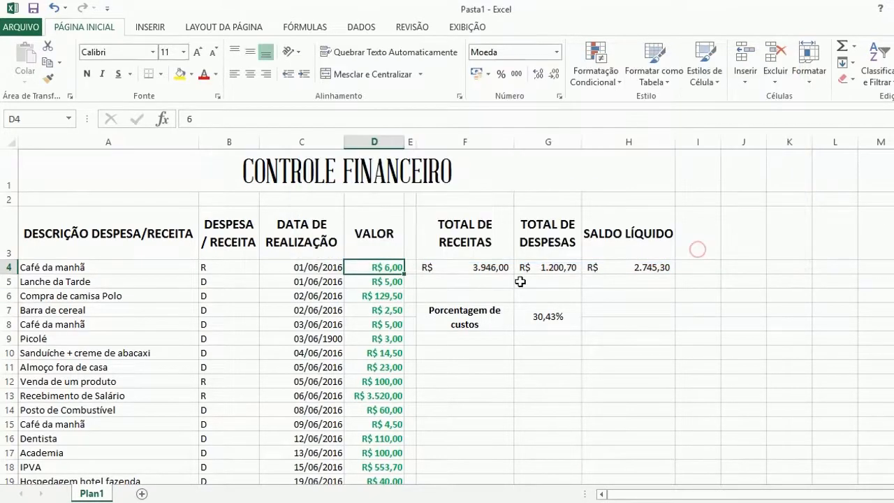
Set the type in B4 back to D and select the amount in D4.
click(237, 269)
text(D)
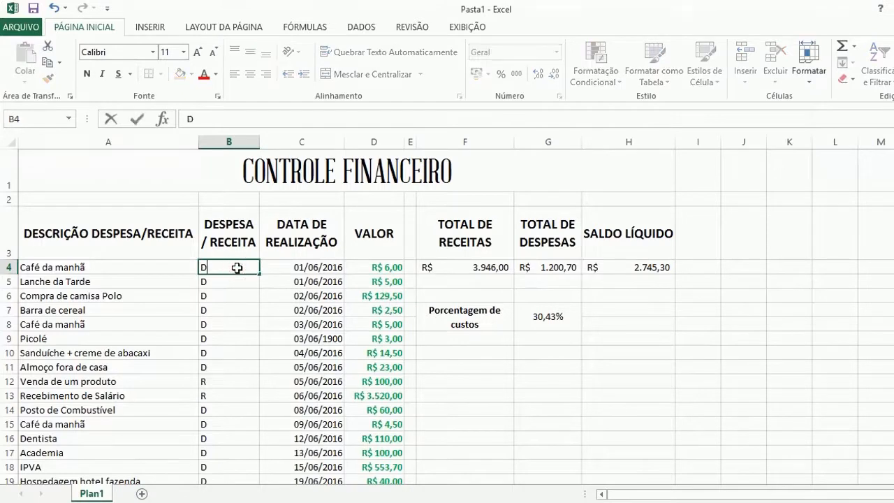
click(383, 267)
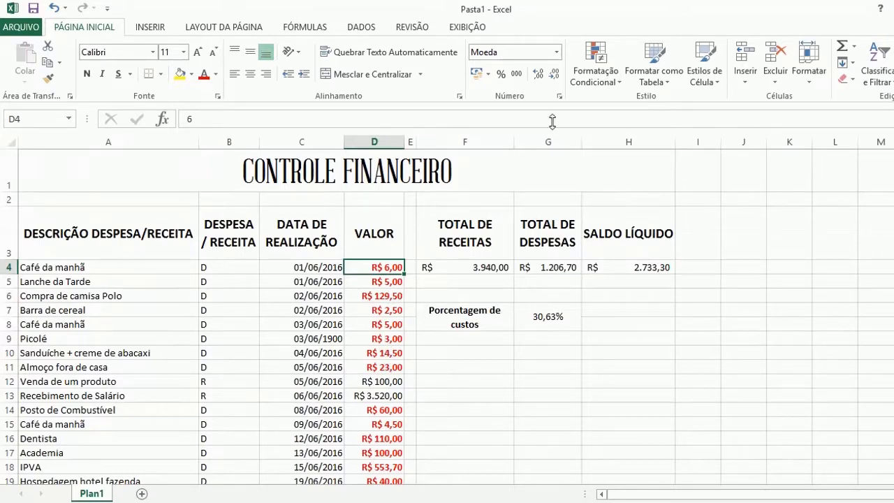
Delete the =($B$4:$B$27)="R" rule from the conditional formatting rules of cell D4.
click(596, 77)
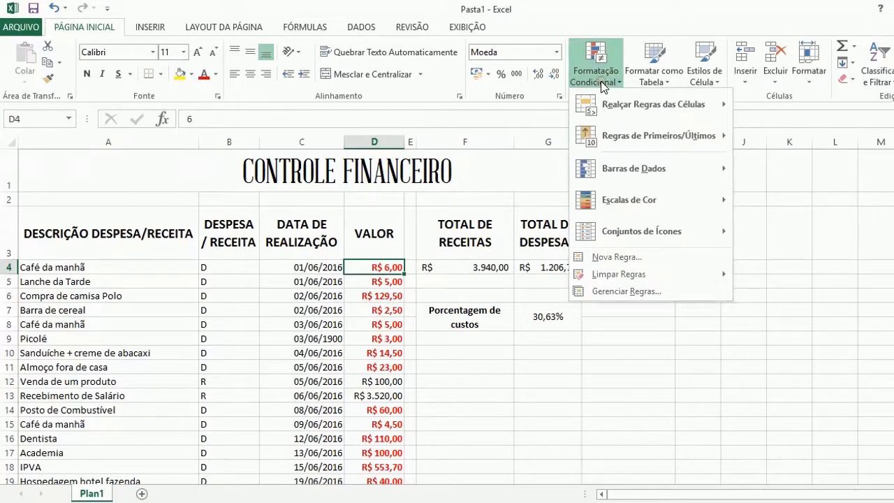
click(627, 294)
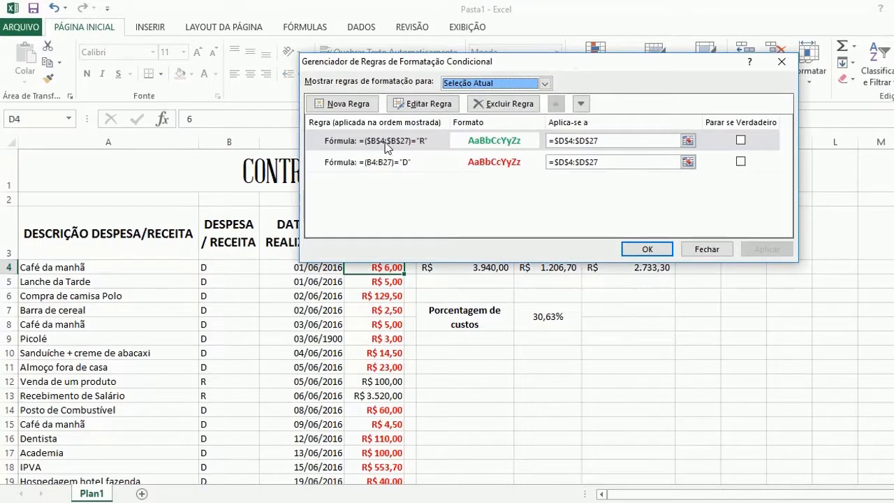
click(408, 144)
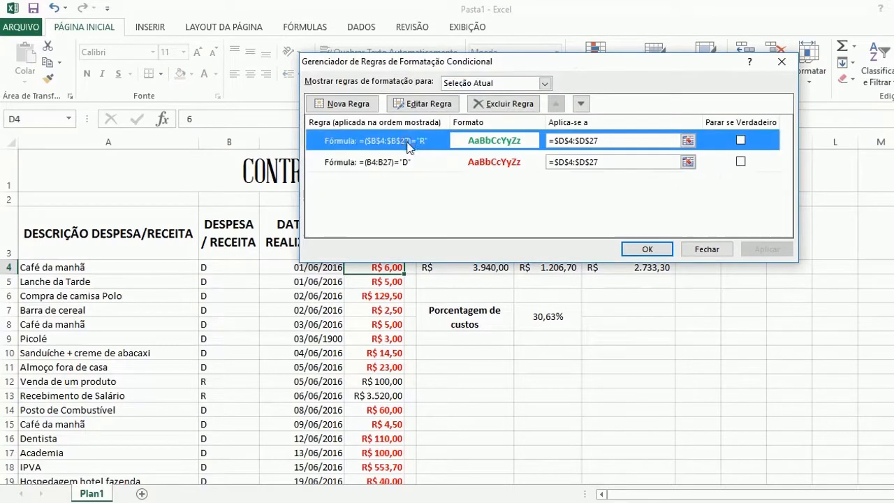
click(500, 106)
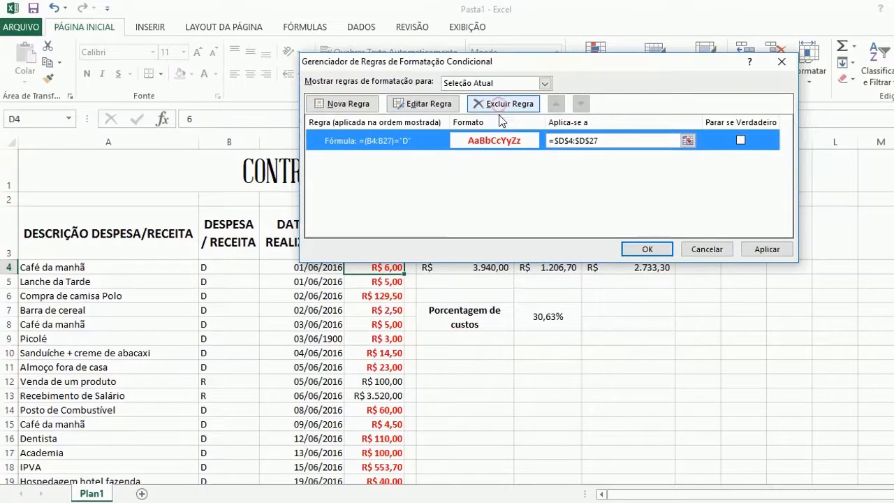
Start a new formula-based formatting rule for D4 and reference the type cells B4 to B27 in its formula.
click(354, 106)
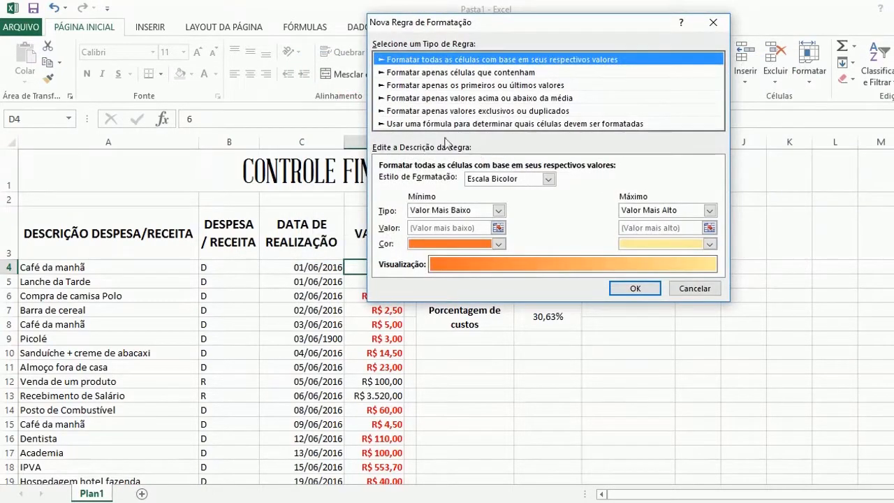
click(463, 125)
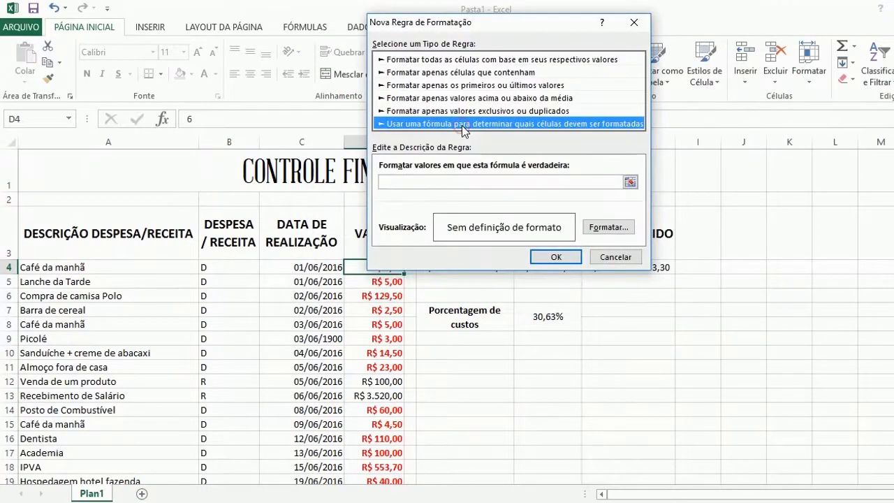
click(482, 182)
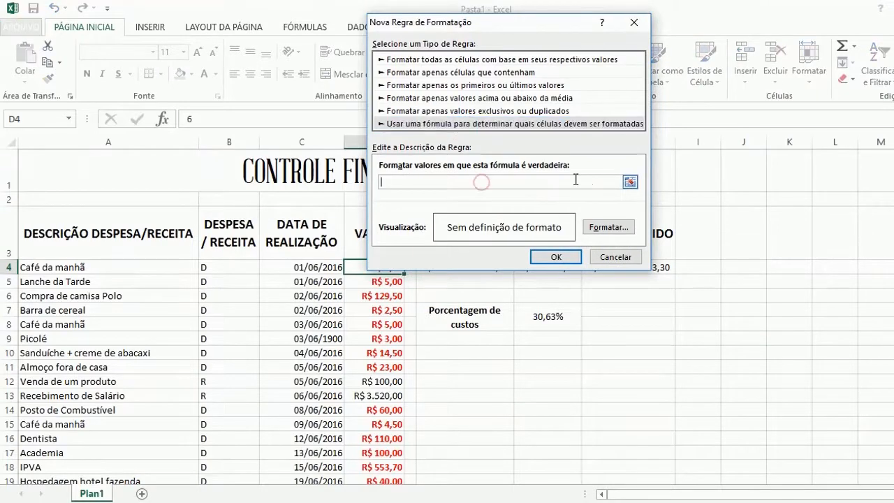
click(631, 181)
drag(238, 263, 213, 458)
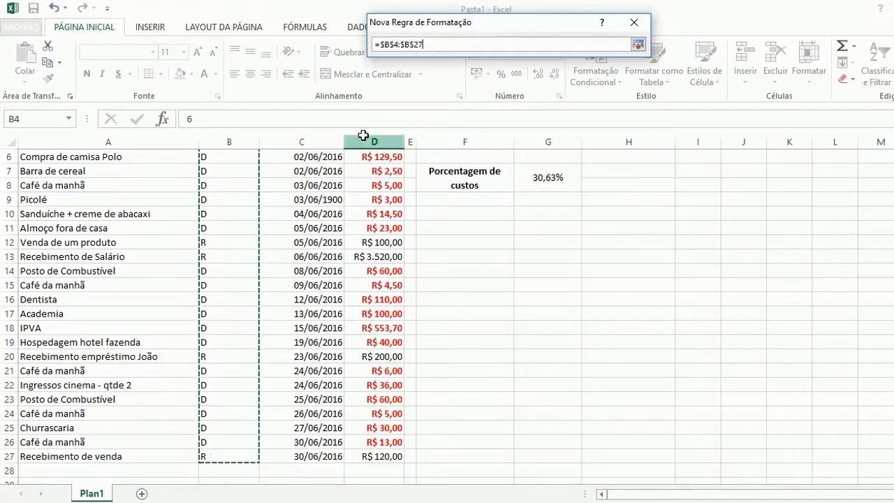
Remove the absolute markers from the rule's range so that it reads B4:B27.
key(Home)
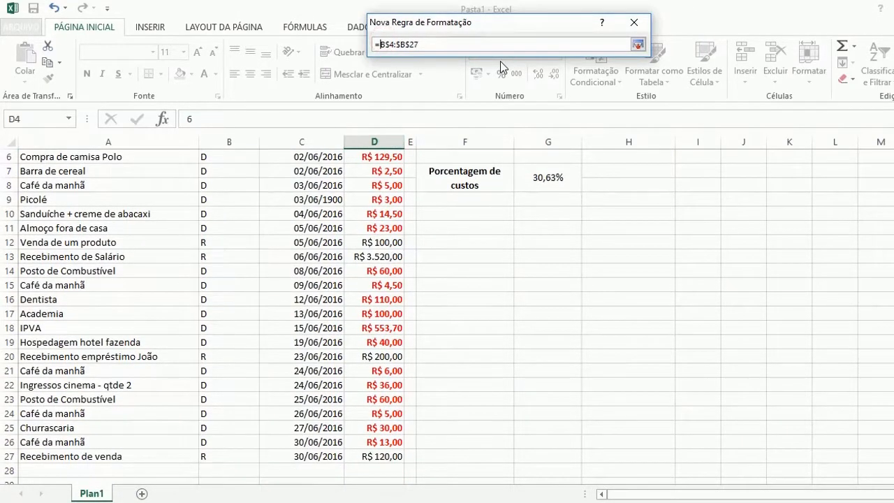
key(Right)
key(Right)
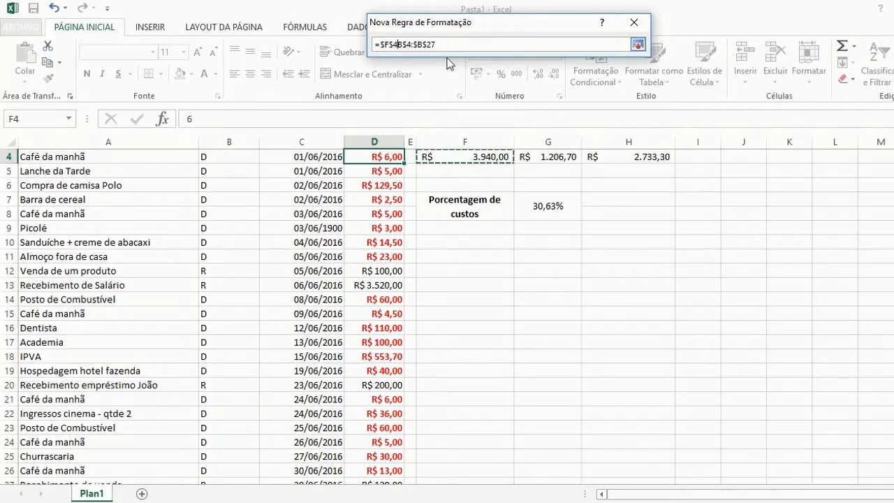
key(BackSpace)
key(BackSpace)
key(BackSpace)
key(BackSpace)
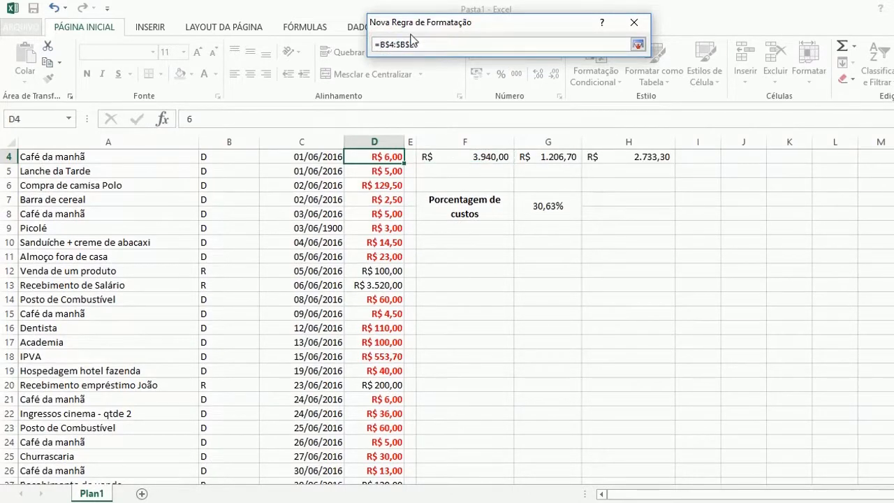
click(391, 46)
key(BackSpace)
click(395, 44)
key(BackSpace)
click(402, 44)
key(BackSpace)
Enclose the range in parentheses and complete the rule formula as =(B4:B27)="R".
text())
click(378, 44)
text(()
text(R")
click(638, 45)
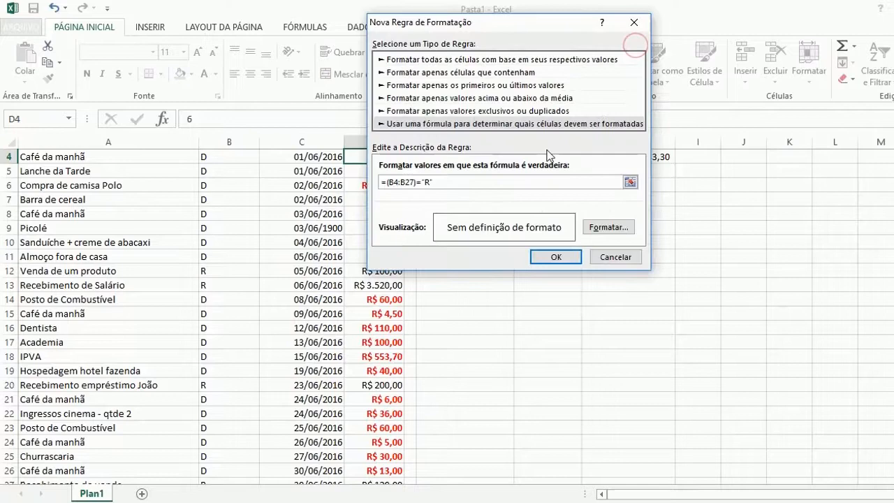
Format the "R" rule with a green, bold (Negrito) font and create the rule.
click(597, 229)
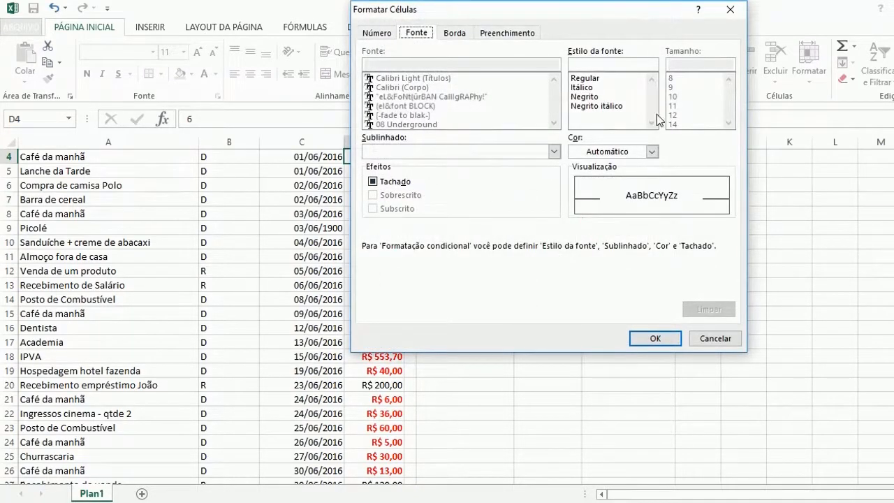
click(609, 152)
click(636, 280)
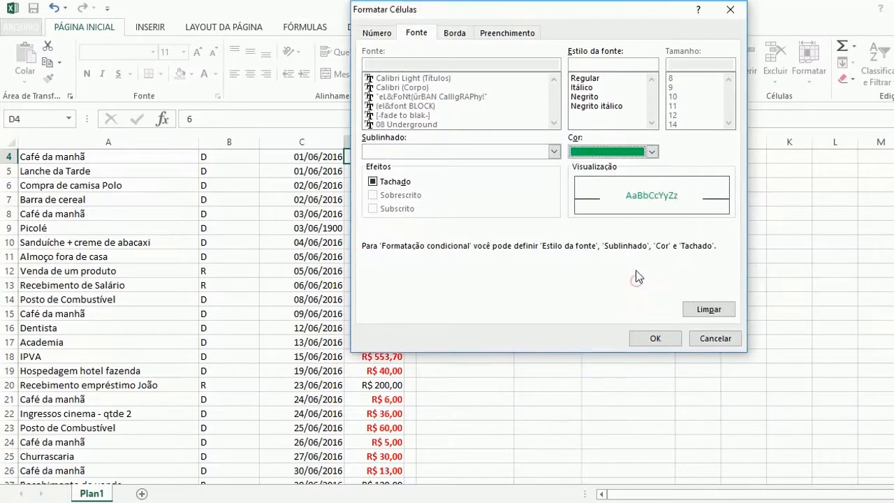
click(594, 97)
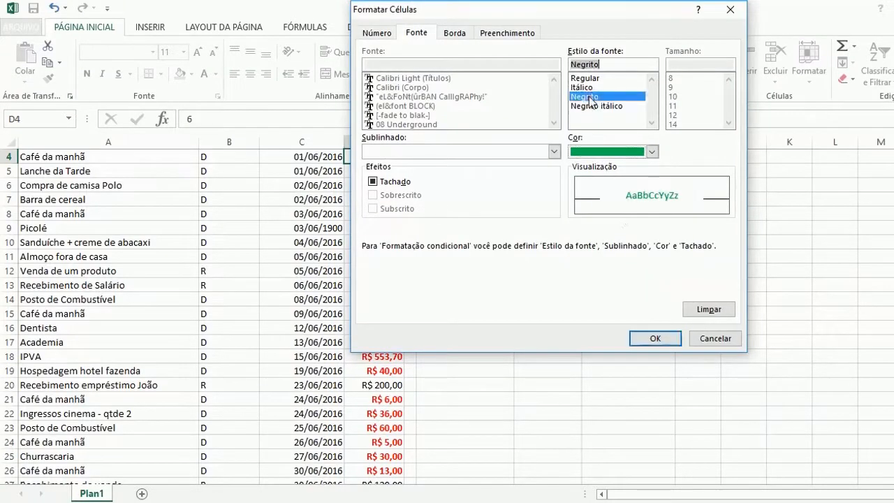
click(655, 340)
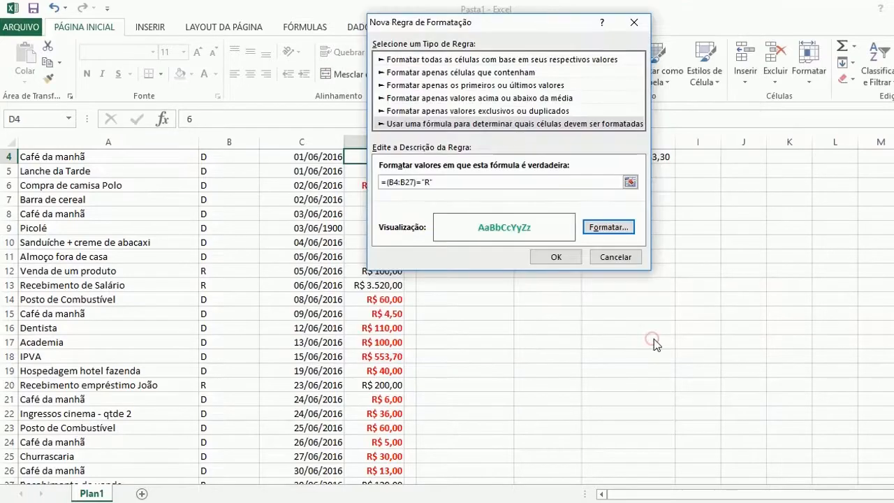
click(553, 259)
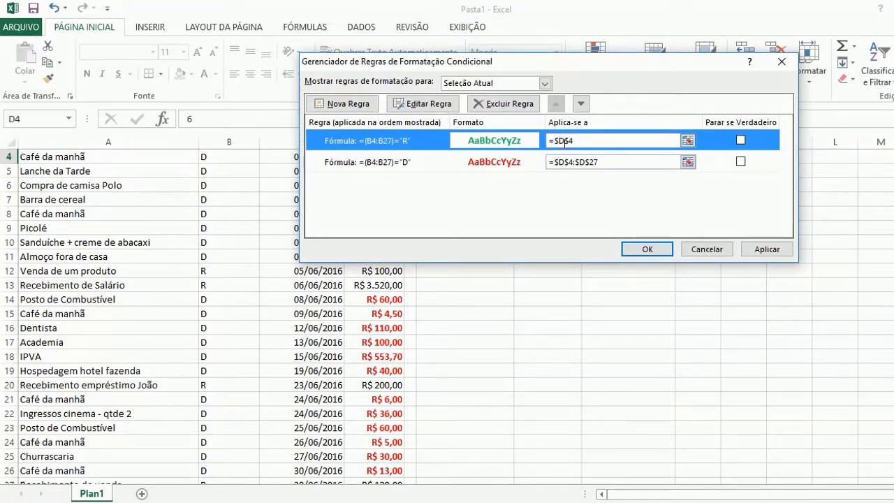
Extend the "R" rule to the range =$D$4:$D$27 and apply the conditional formatting rules.
click(689, 142)
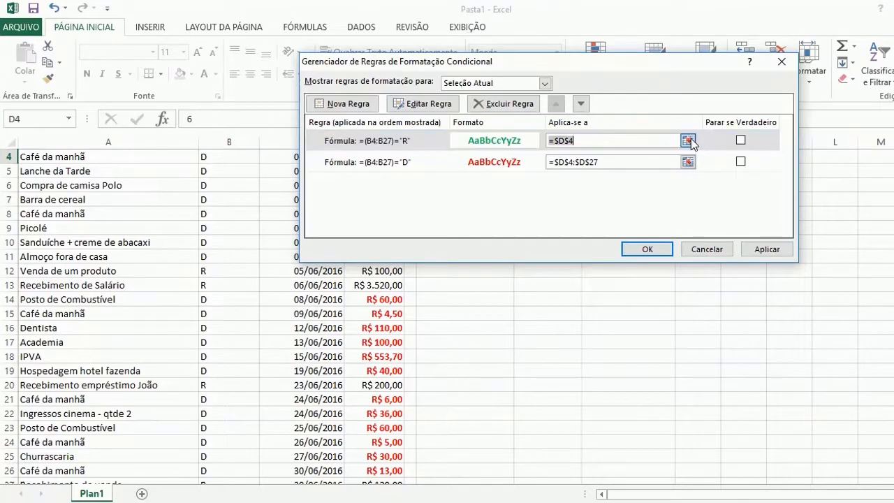
drag(384, 157, 383, 454)
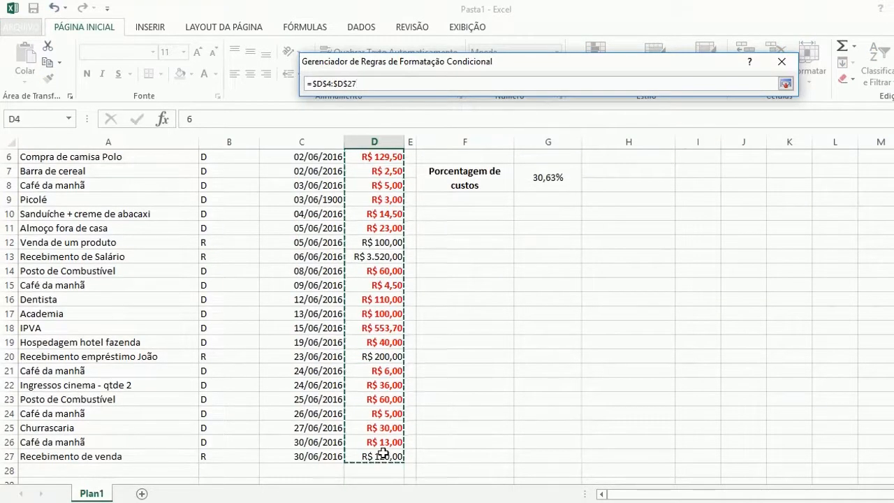
click(785, 84)
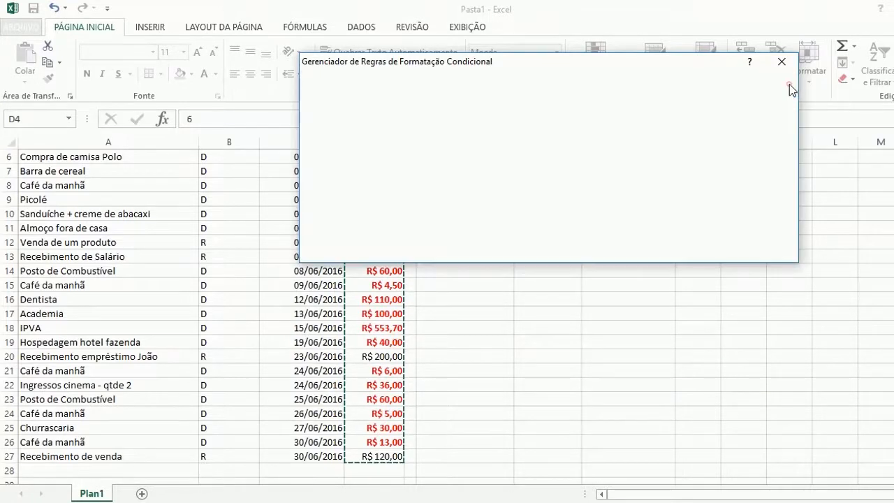
click(767, 250)
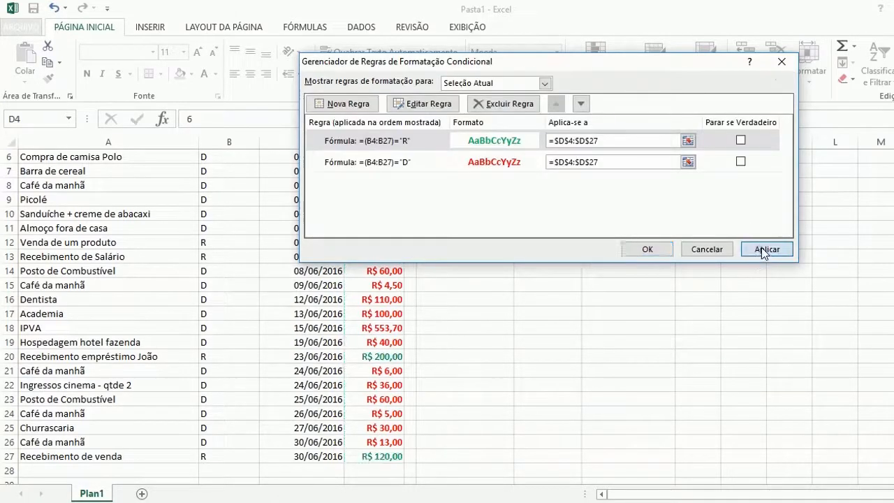
click(648, 249)
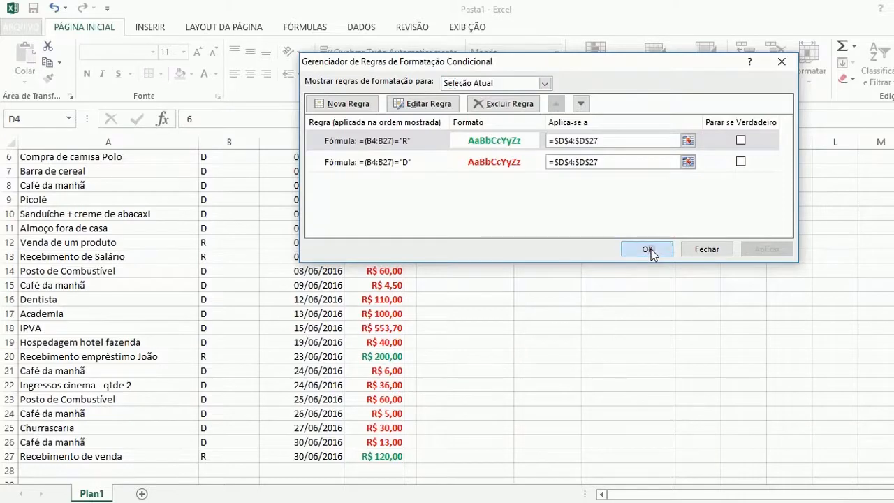
Check the formatting of the amounts in the VALOR column against their types, especially the R entries in rows 12, 13, 20 and 27.
scroll(415, 287, up, 2)
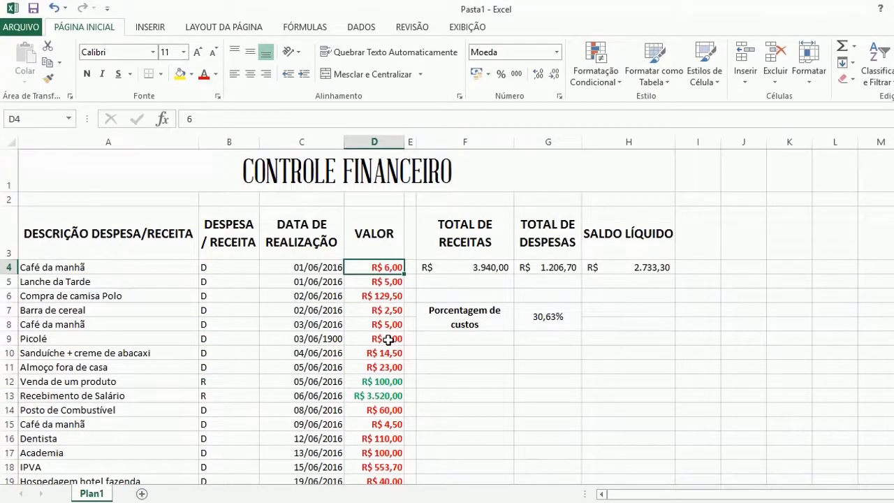
scroll(389, 339, down, 1)
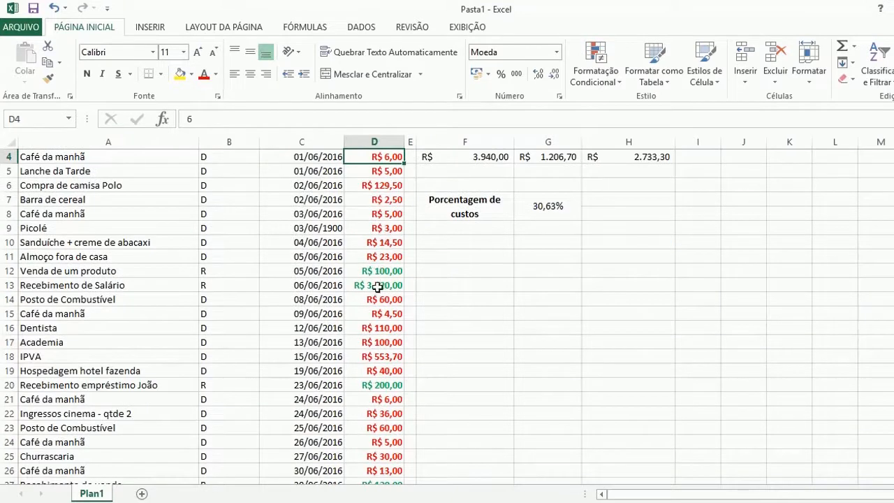
click(207, 271)
text(R)
key(Return)
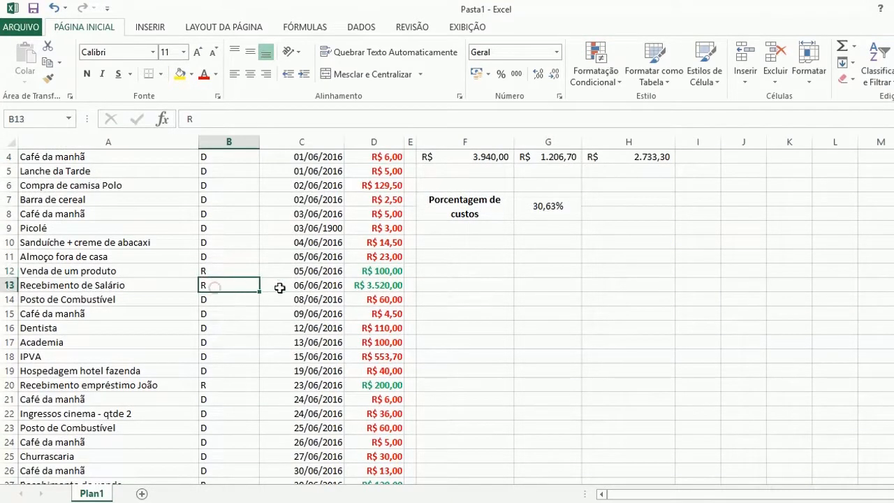
click(367, 285)
scroll(398, 285, down, 2)
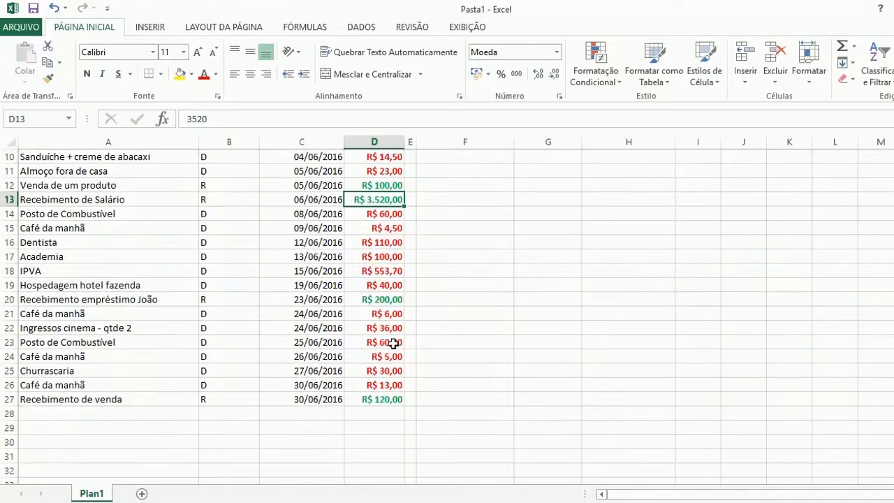
click(390, 300)
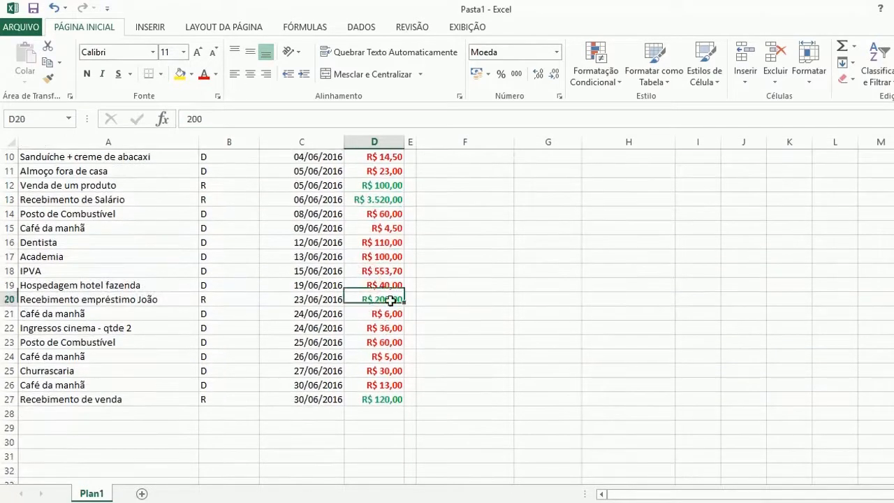
click(387, 403)
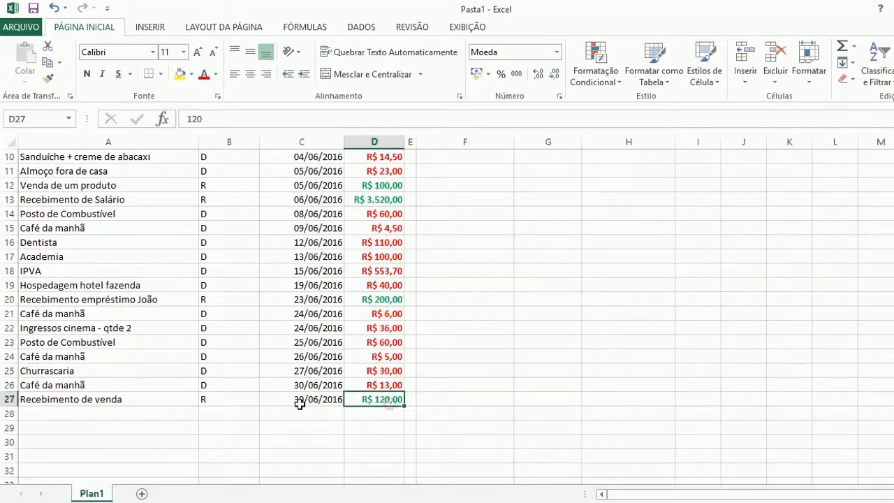
click(9, 400)
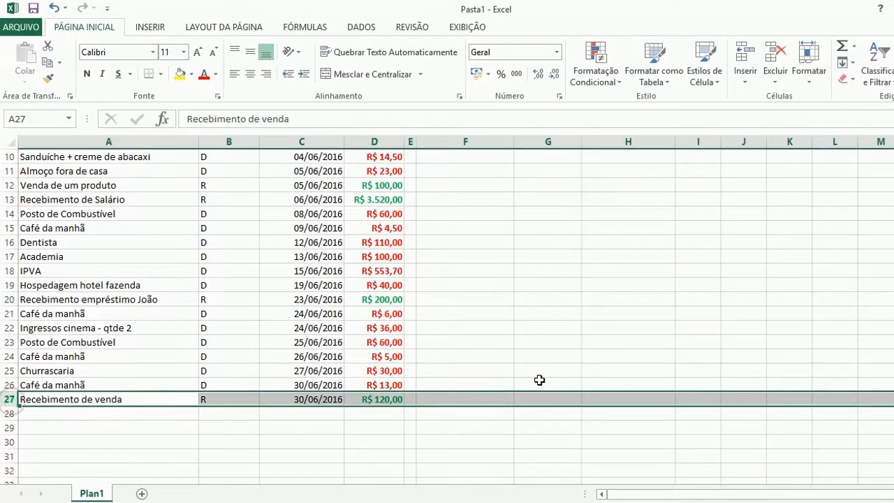
scroll(550, 382, up, 3)
click(463, 323)
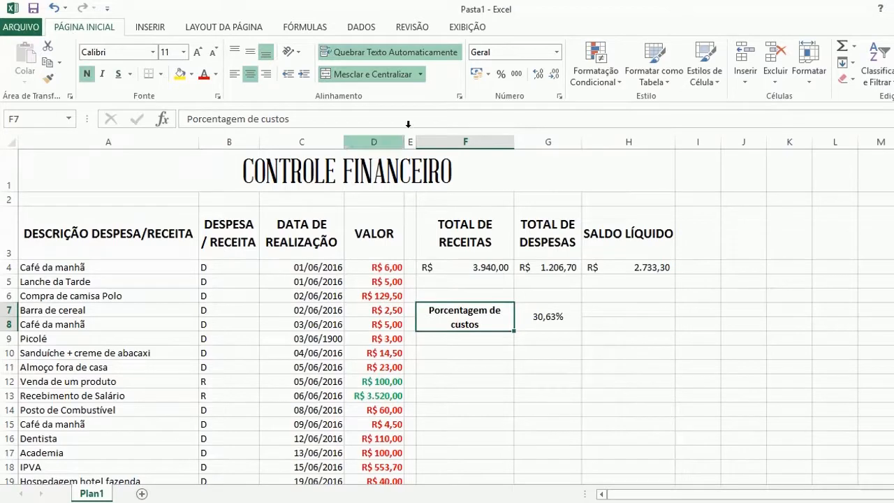
Save the workbook as Controle Financeiro in the excel folder under Documentos, replacing the existing file.
click(25, 28)
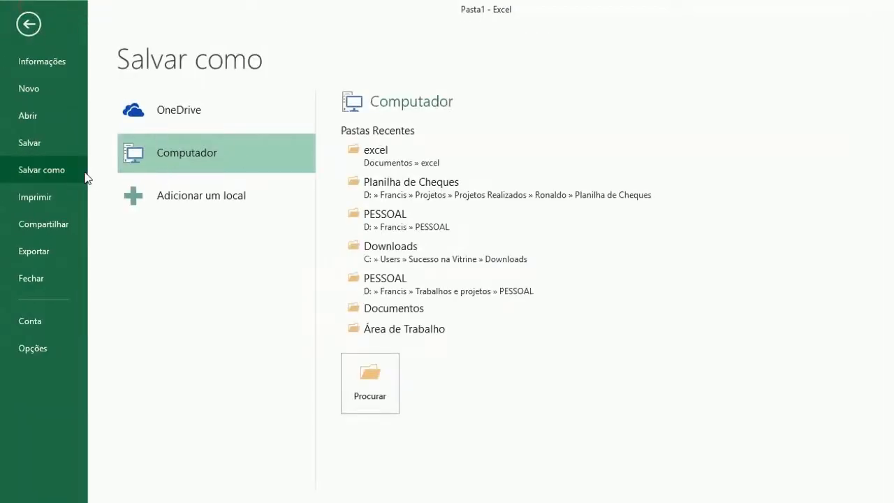
click(40, 27)
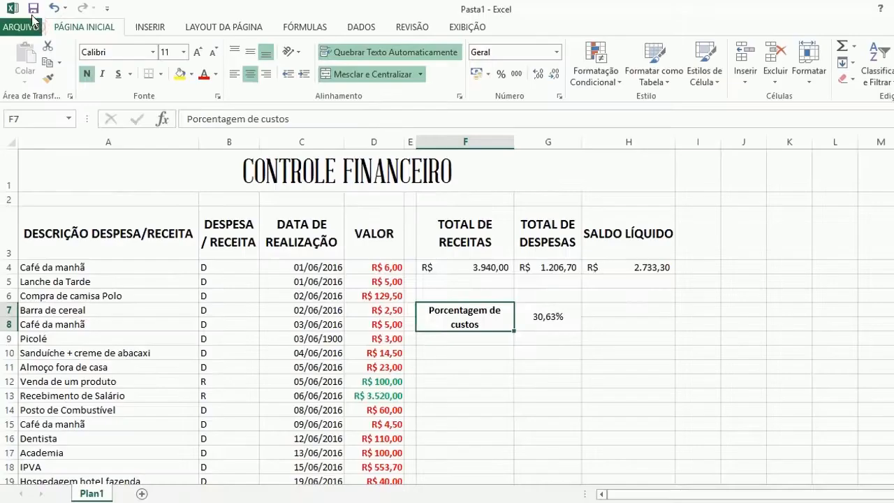
click(33, 10)
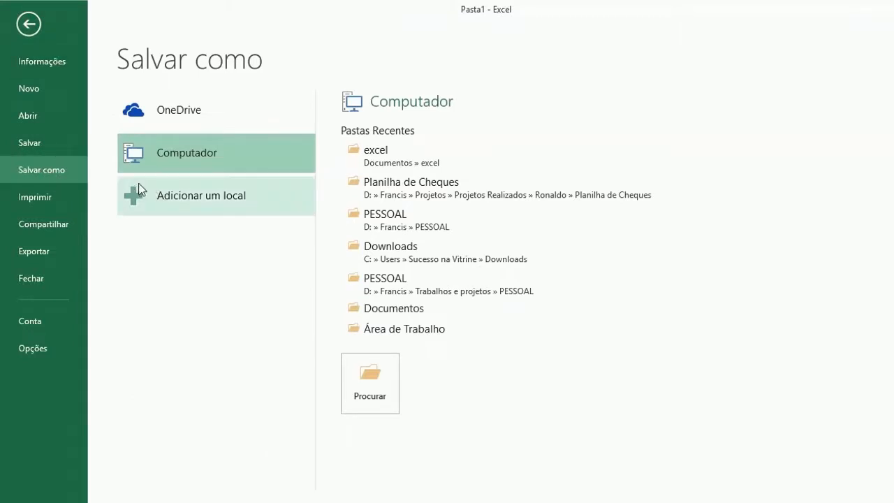
click(377, 370)
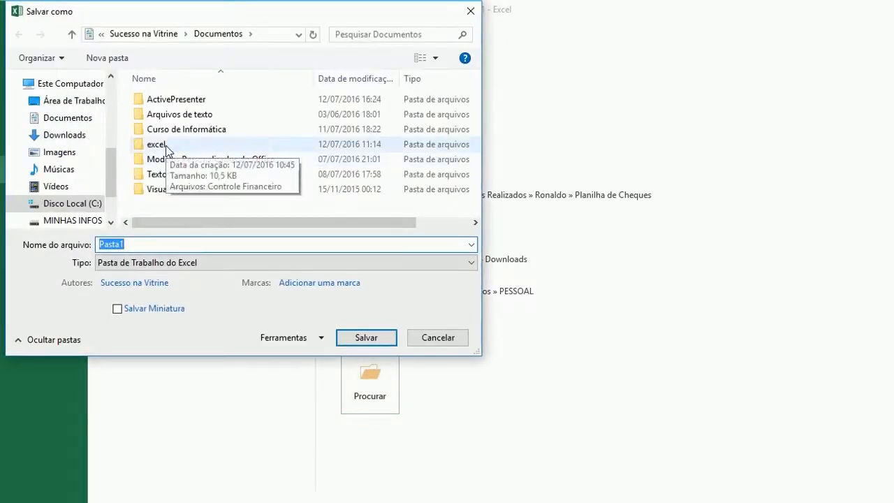
click(166, 145)
double_click(165, 145)
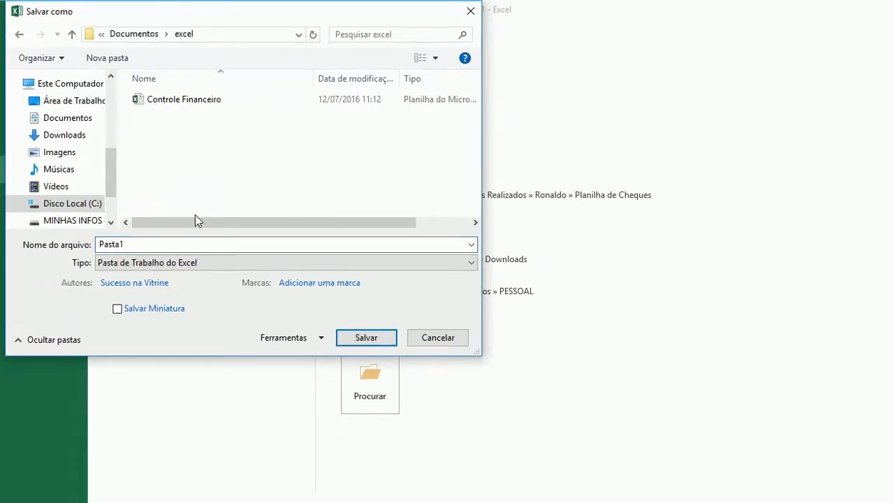
click(165, 102)
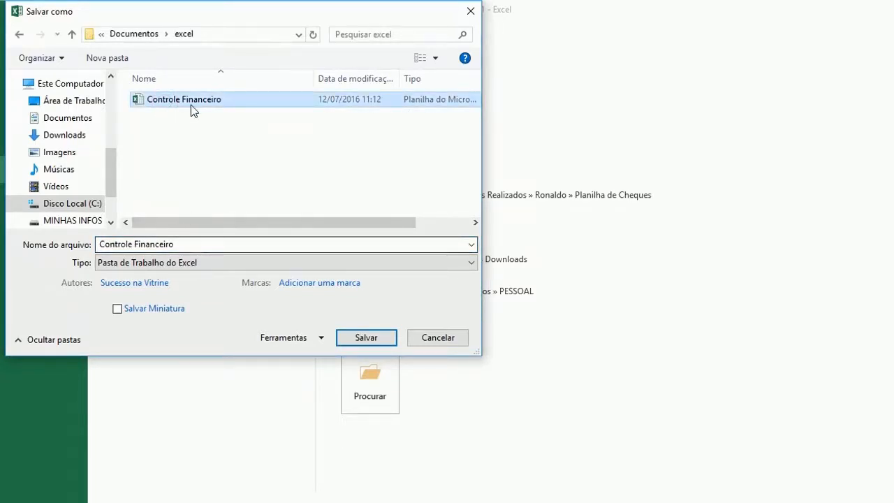
click(359, 340)
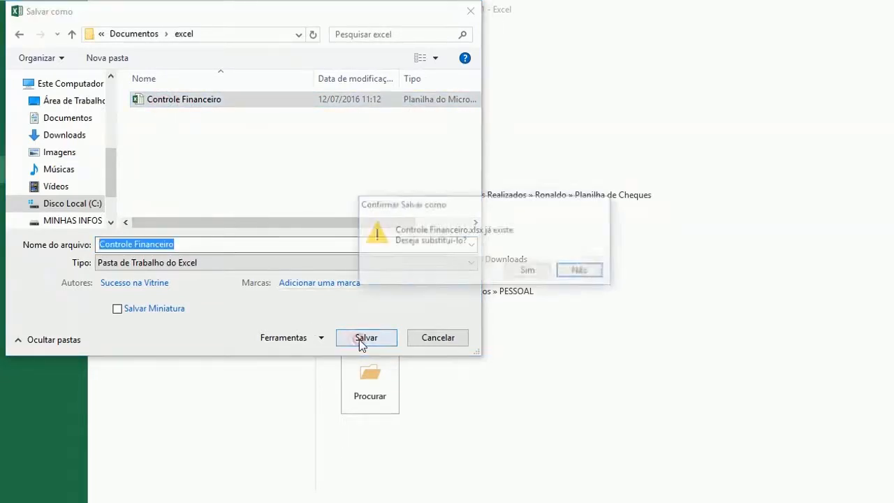
click(539, 274)
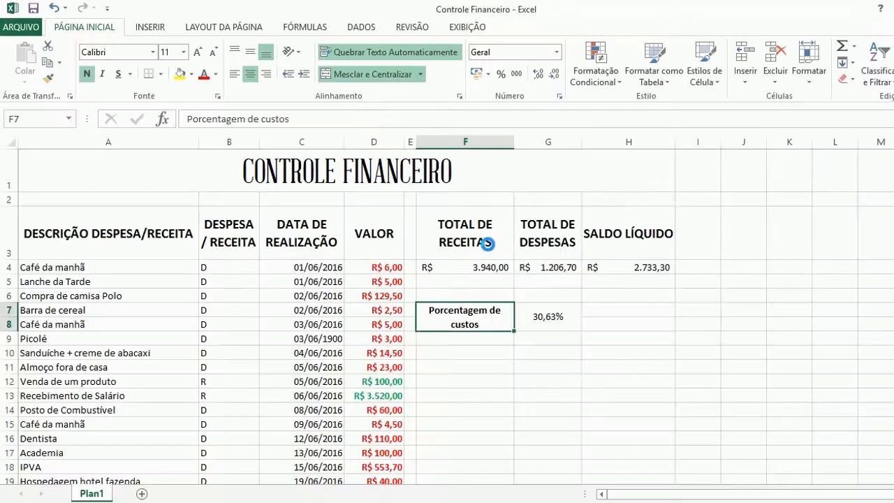
scroll(308, 240, down, 2)
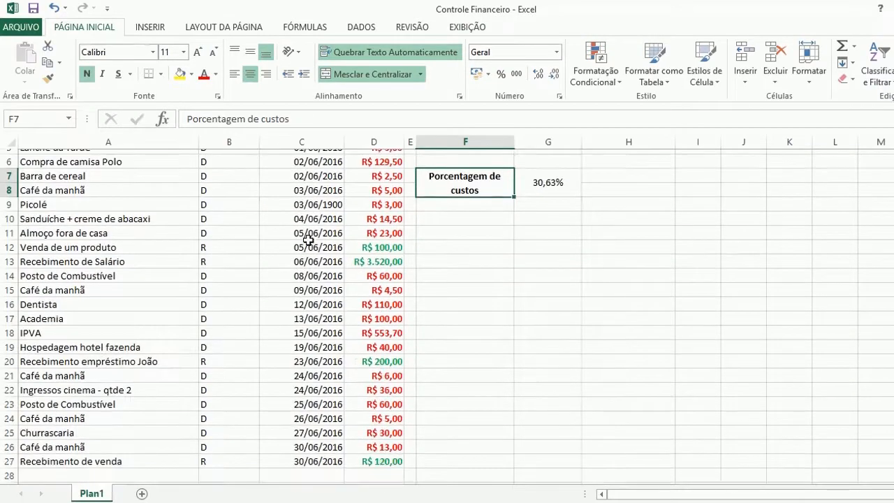
scroll(468, 279, up, 2)
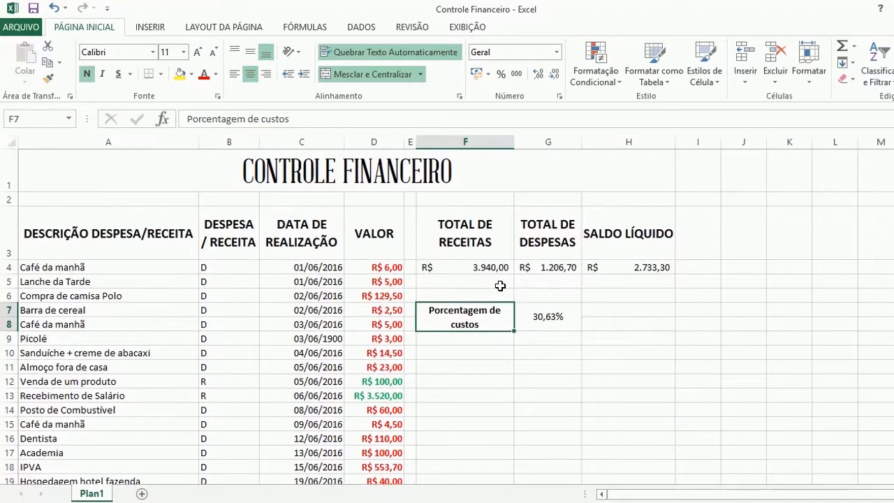